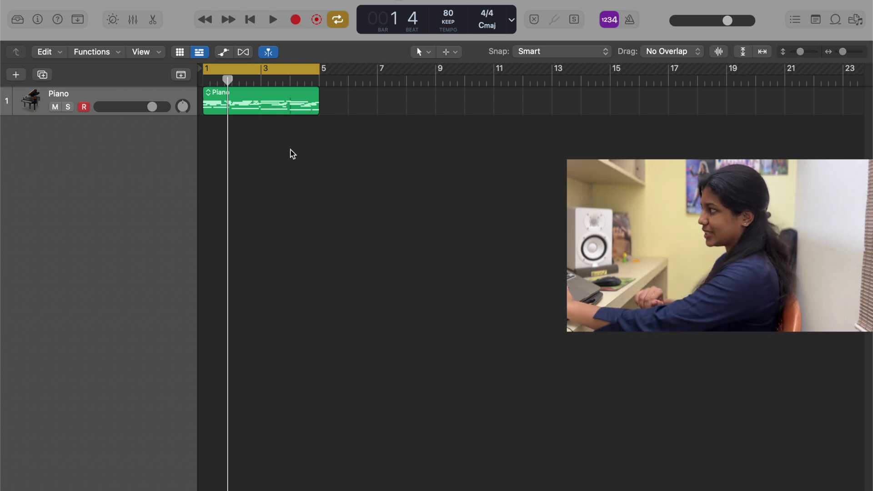
Step: Play the piano part from bar 1, then open the Piano region in the Piano Roll
key(space)
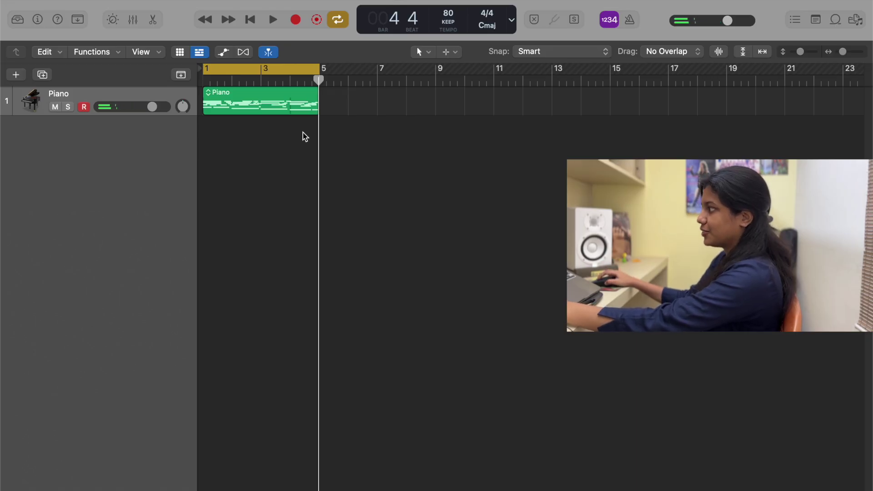
click(287, 112)
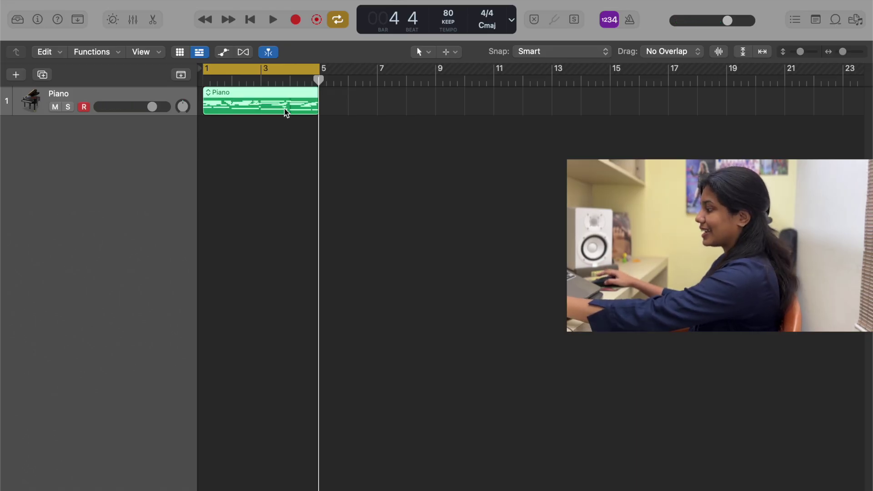
double_click(286, 113)
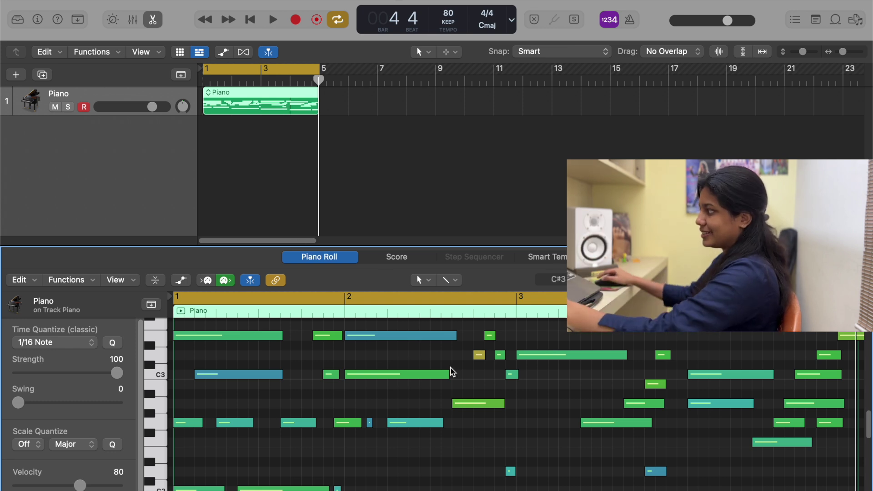
Step: Make the Piano Roll much taller and zoom so bars 1–4 of the region fill the view
scroll(452, 372, up, 2)
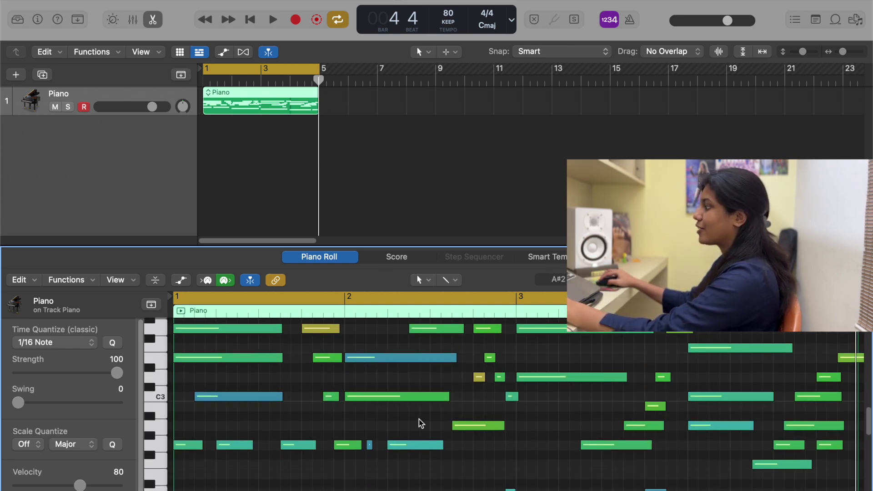
scroll(421, 423, down, 2)
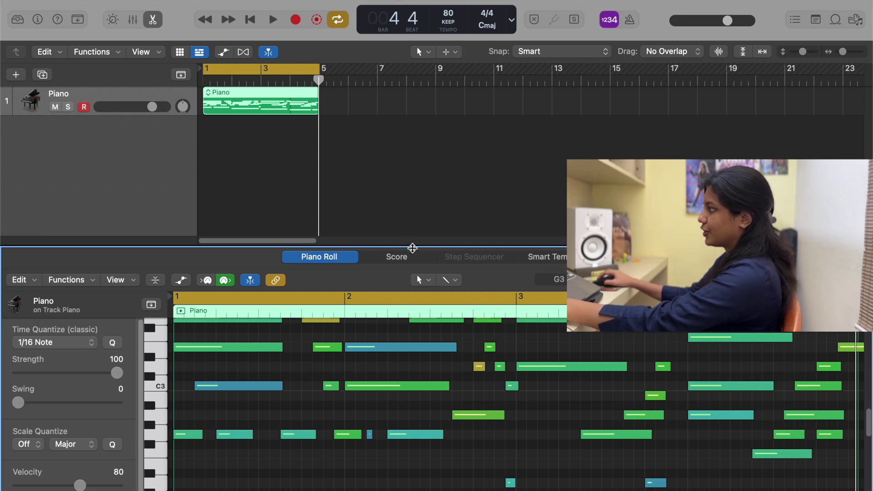
drag(412, 248, 408, 95)
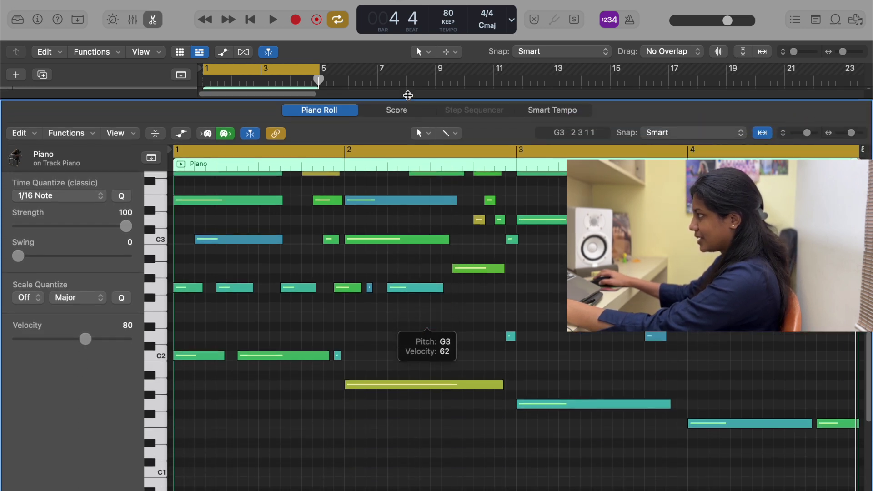
scroll(411, 225, up, 4)
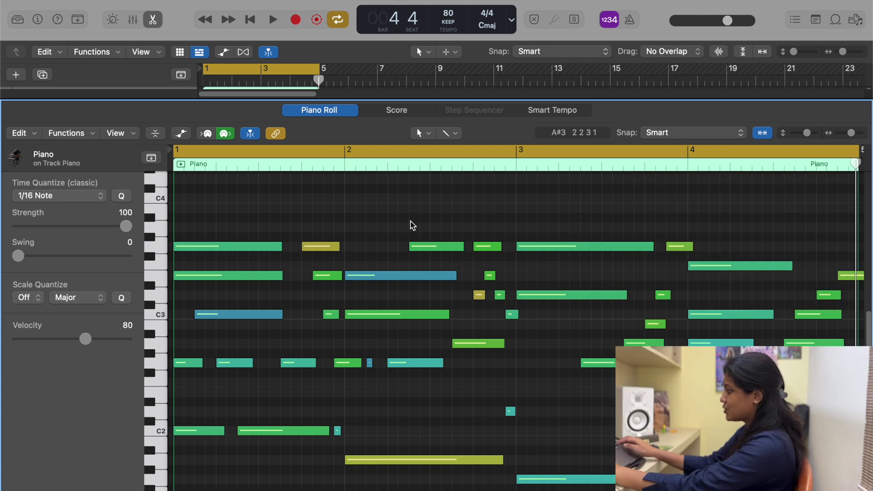
key(super+Left)
key(super+Left)
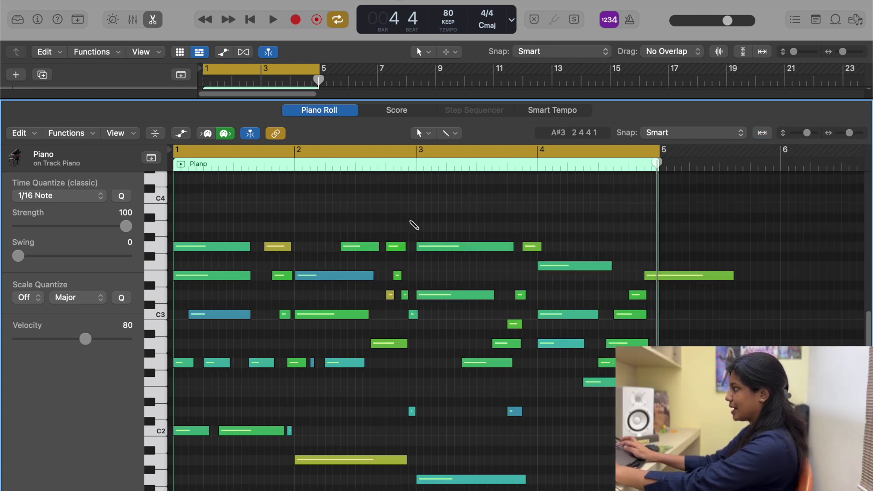
key(super+Up)
key(super+Up)
key(super+Up)
key(super+Right)
key(super+Right)
key(super+Right)
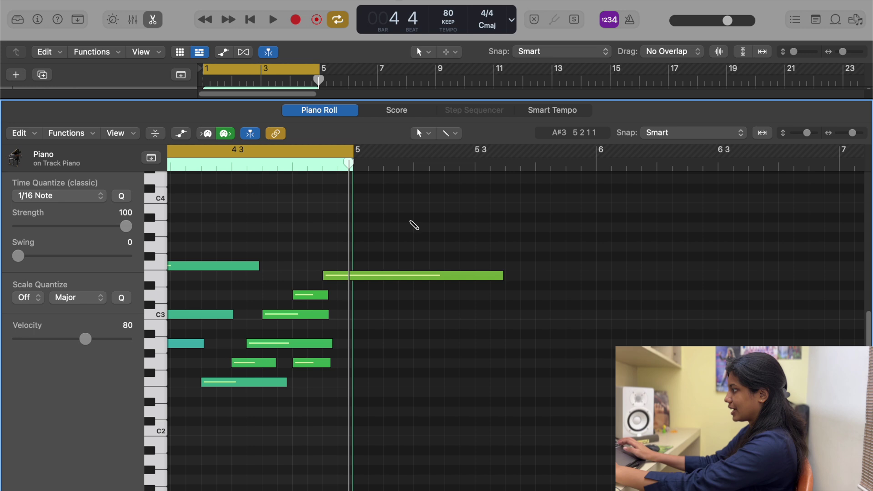
key(super+Down)
key(super+Down)
key(super+Down)
key(super+Down)
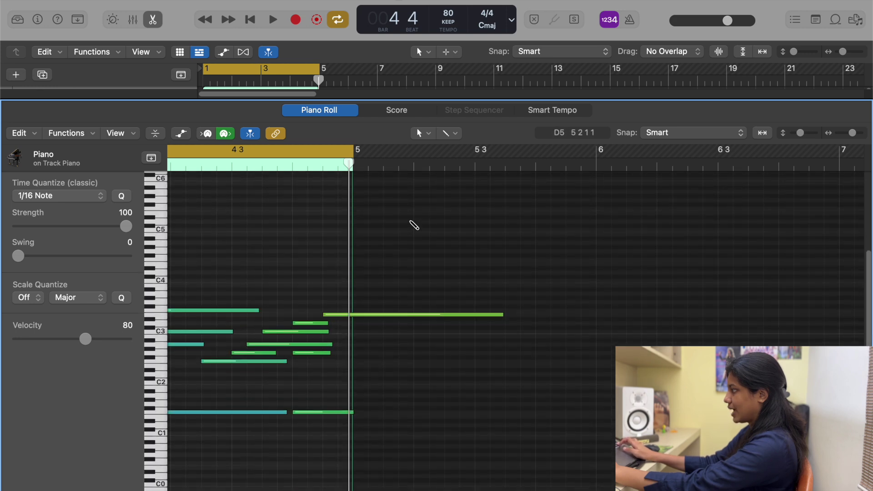
key(super+Up)
key(super+Up)
key(super+Up)
key(super+Up)
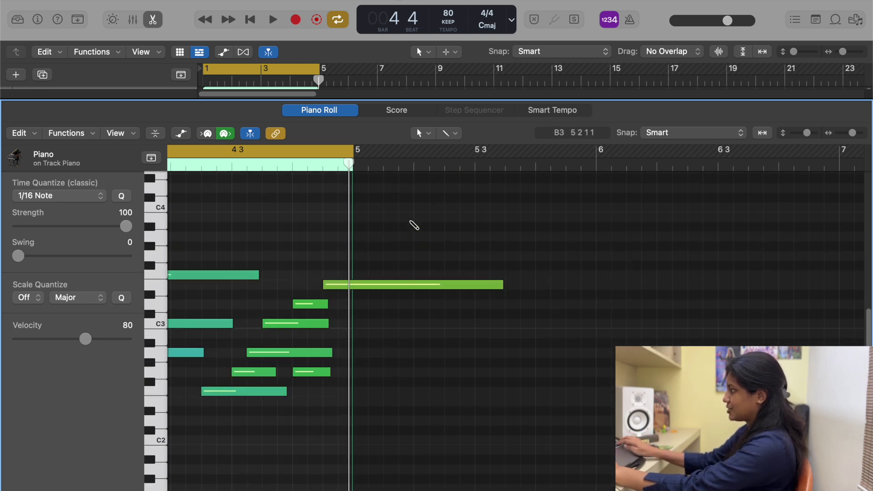
key(super+Left)
key(super+Left)
key(z)
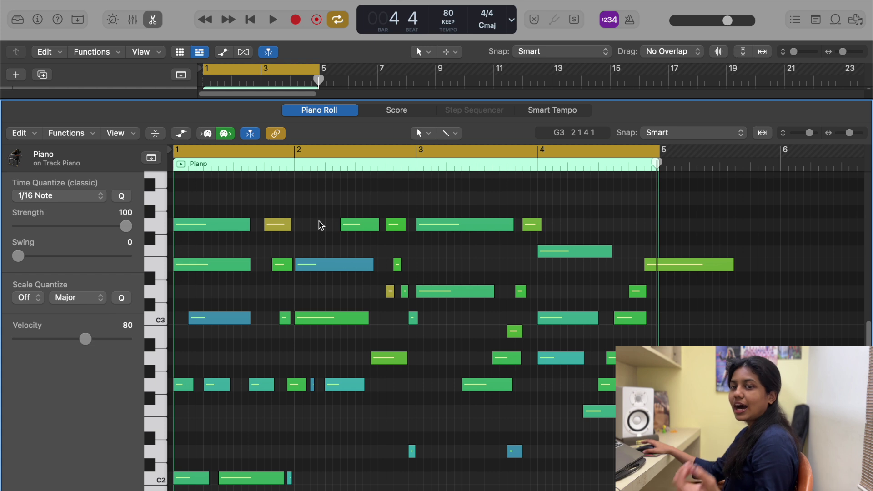
Step: Set the first G3 note's velocity to 72, after auditioning 127 and 11
click(208, 229)
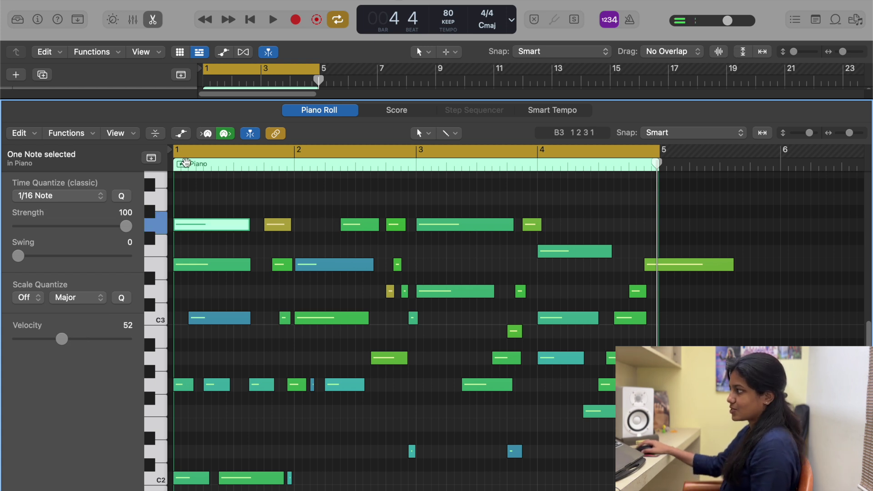
click(216, 204)
click(207, 230)
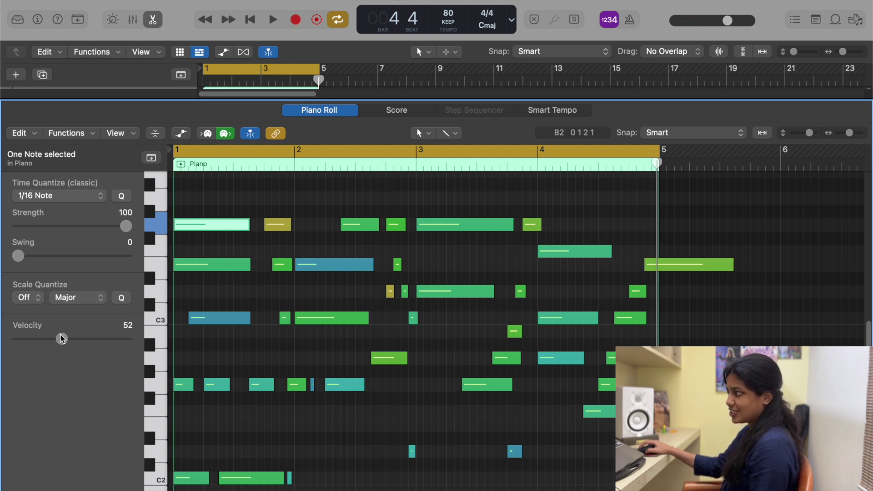
drag(62, 338, 123, 339)
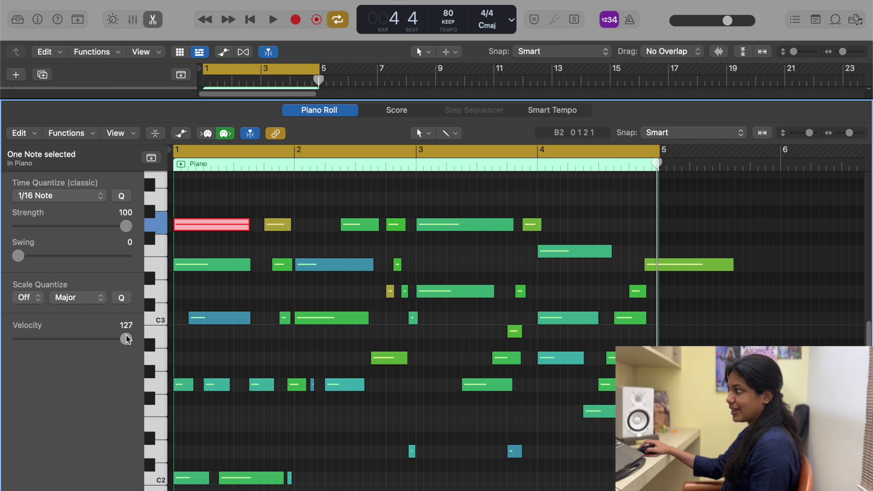
click(199, 226)
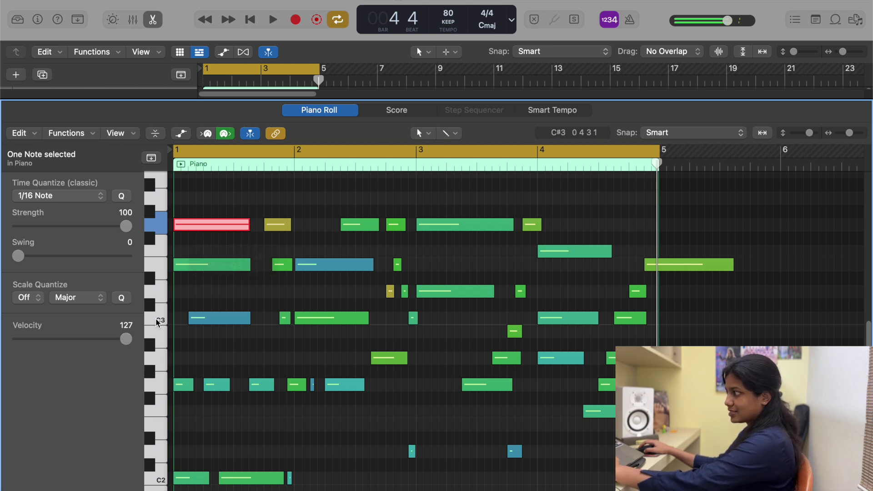
drag(128, 340, 30, 348)
click(189, 225)
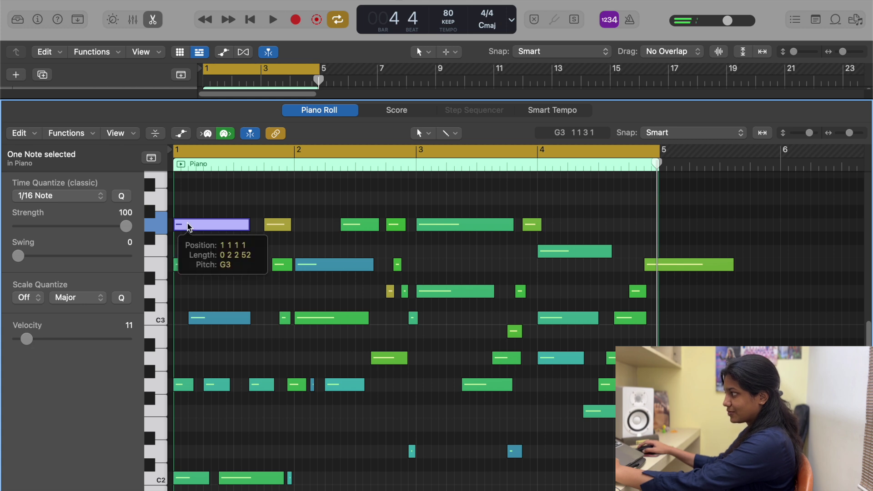
drag(28, 340, 79, 339)
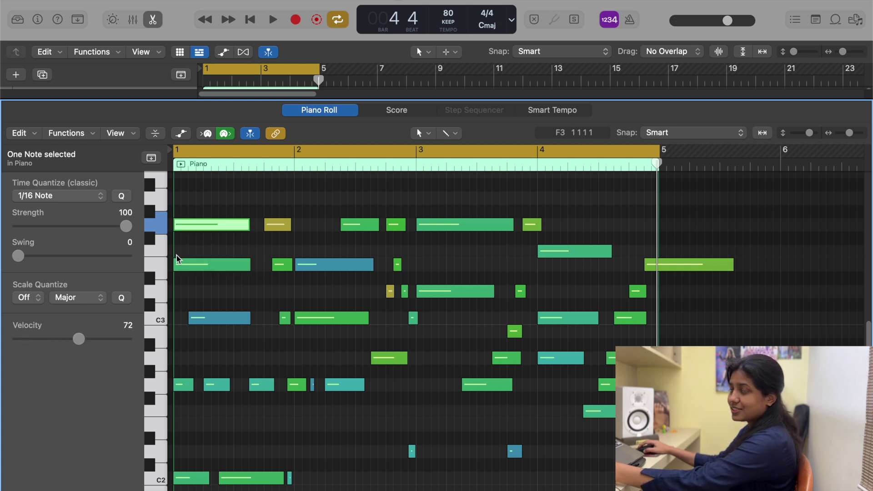
click(227, 243)
Step: Set the velocity of all notes in the region to 40, then deselect them
key(super+a)
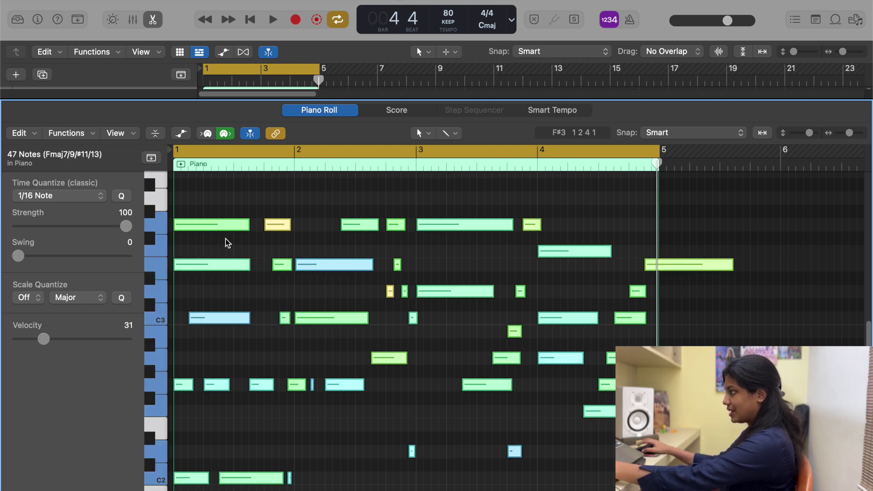
drag(43, 339, 65, 347)
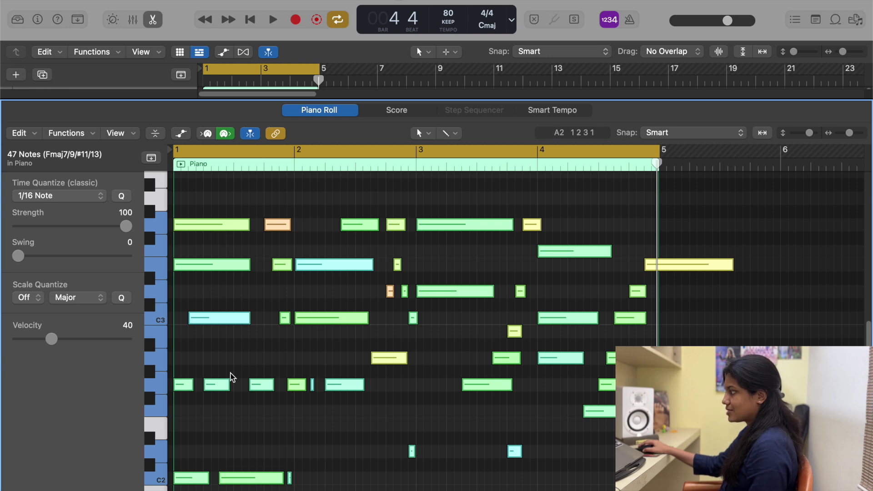
click(364, 293)
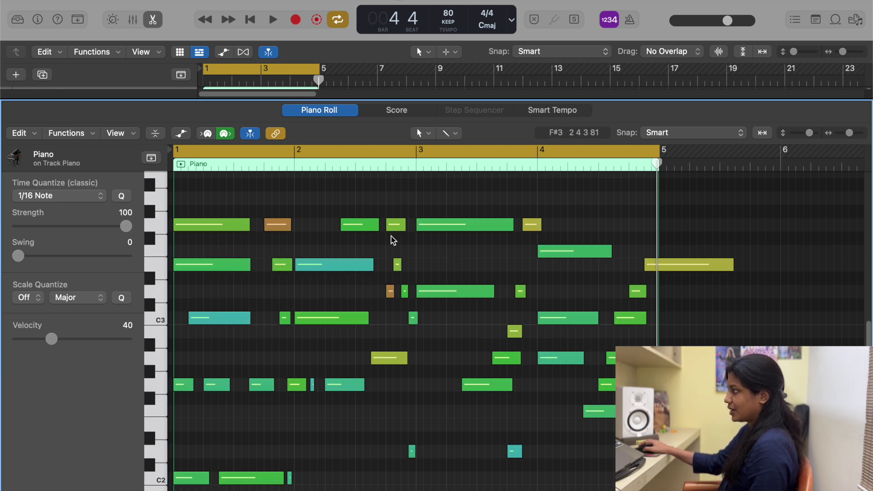
Step: Give all 47 notes velocity 52, check single notes, then undo to restore varied velocities
mouse_move(195, 321)
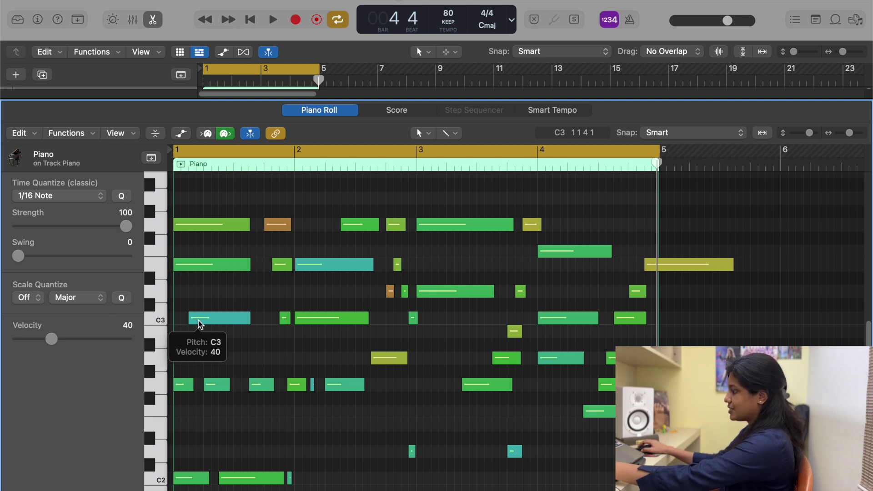
key(super+a)
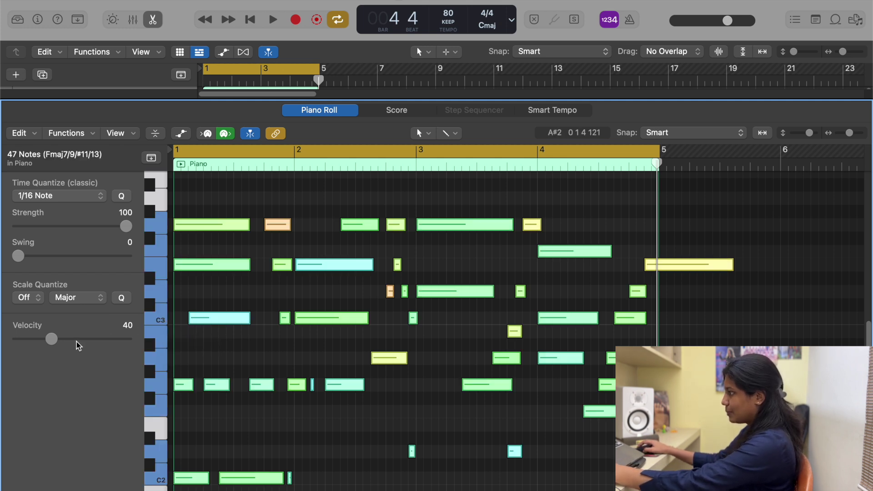
mouse_move(52, 340)
mouse_down()
mouse_move(96, 339)
mouse_move(63, 340)
mouse_up()
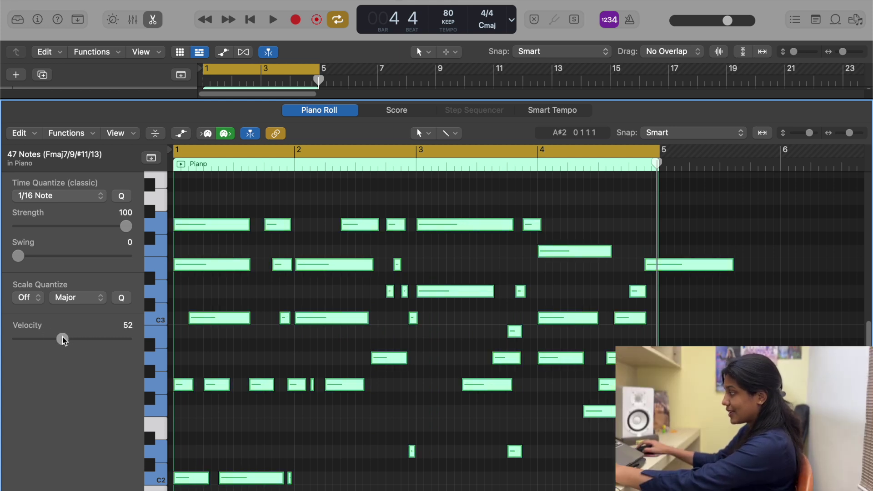
click(177, 333)
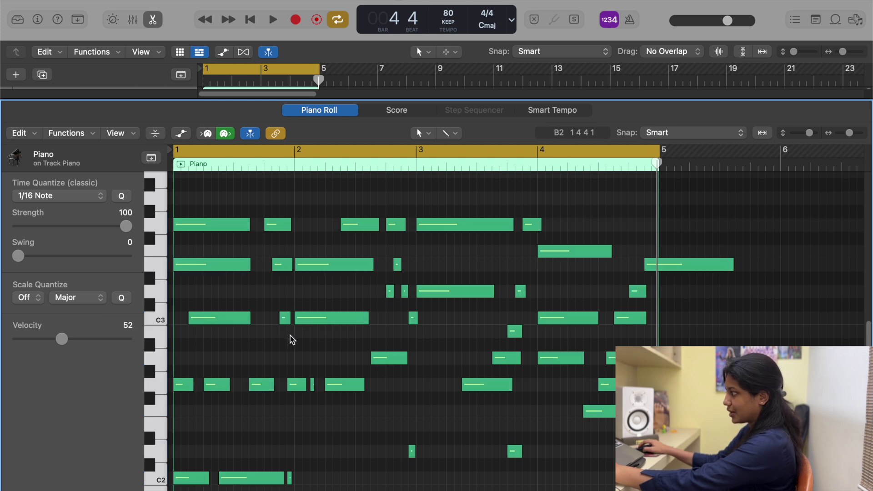
click(334, 319)
click(387, 358)
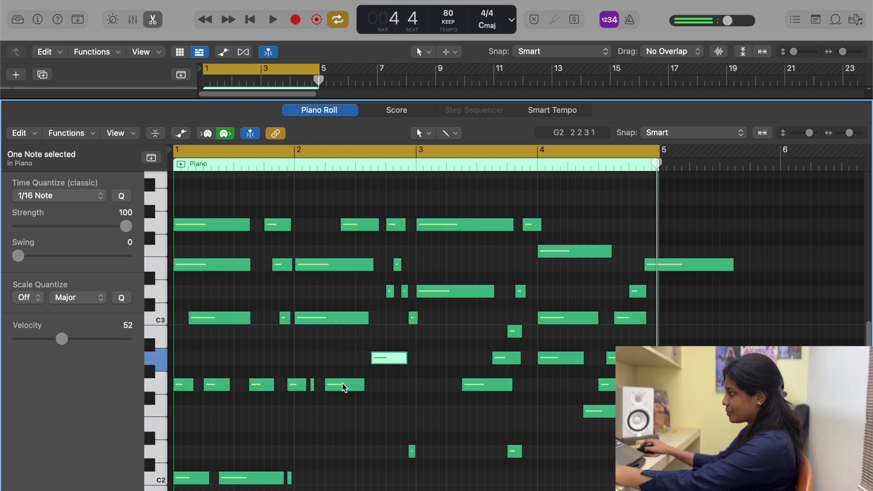
click(344, 385)
click(298, 362)
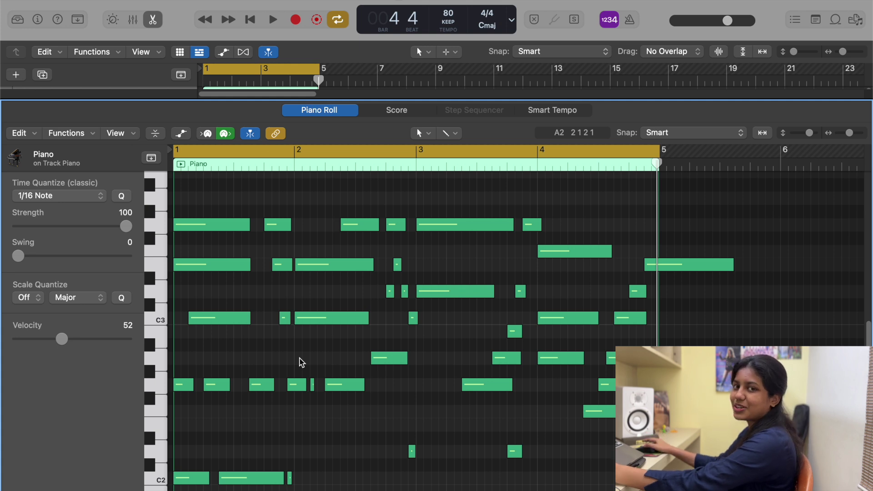
key(super+z)
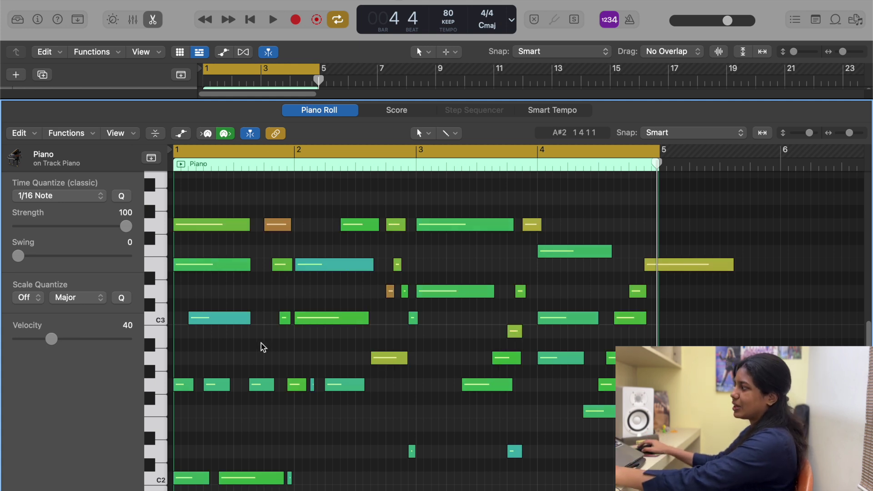
Step: With the Velocity Tool, set the first G3 note to 90 and the bar-2 E3 note to 42
click(449, 134)
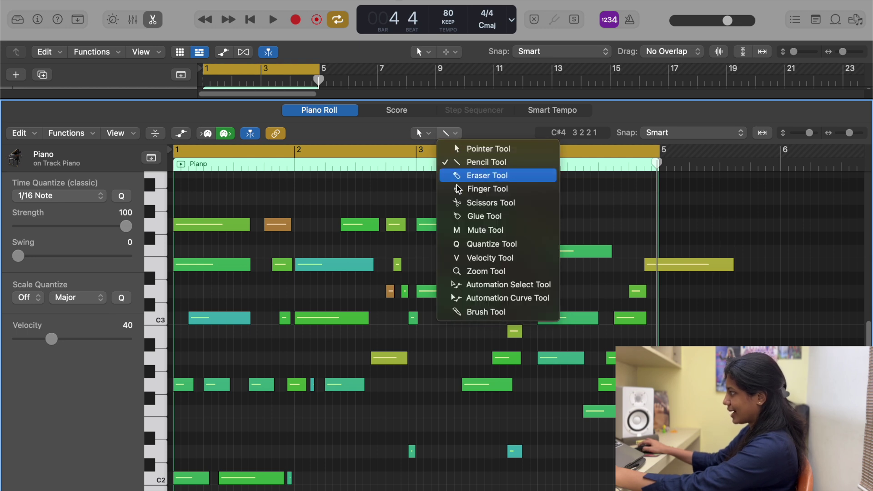
click(495, 258)
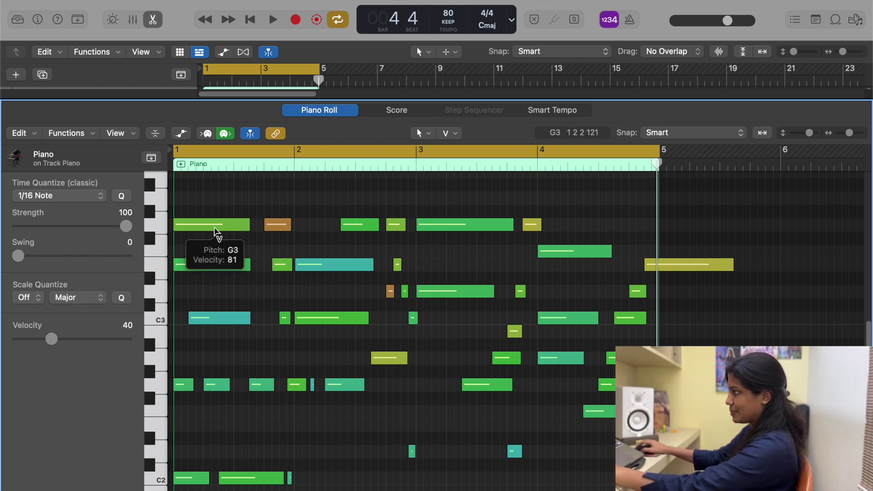
click(215, 229)
mouse_move(216, 265)
mouse_down()
mouse_move(210, 304)
mouse_move(214, 216)
mouse_move(216, 259)
mouse_up()
mouse_move(321, 262)
mouse_down()
mouse_move(321, 311)
mouse_move(321, 223)
mouse_move(321, 272)
mouse_move(321, 260)
mouse_up()
click(314, 289)
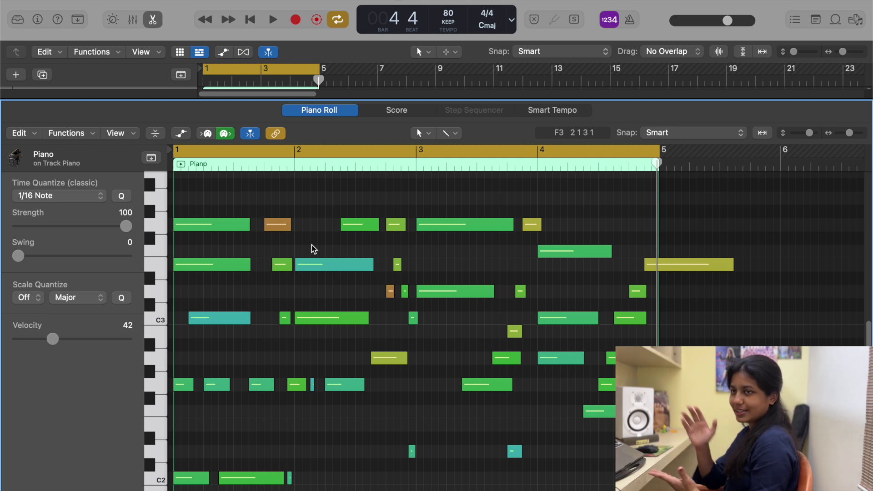
Step: Undo the last edit, move the playhead to bar 2, and select every note
key(super+z)
click(296, 162)
key(super+Right)
key(super+Right)
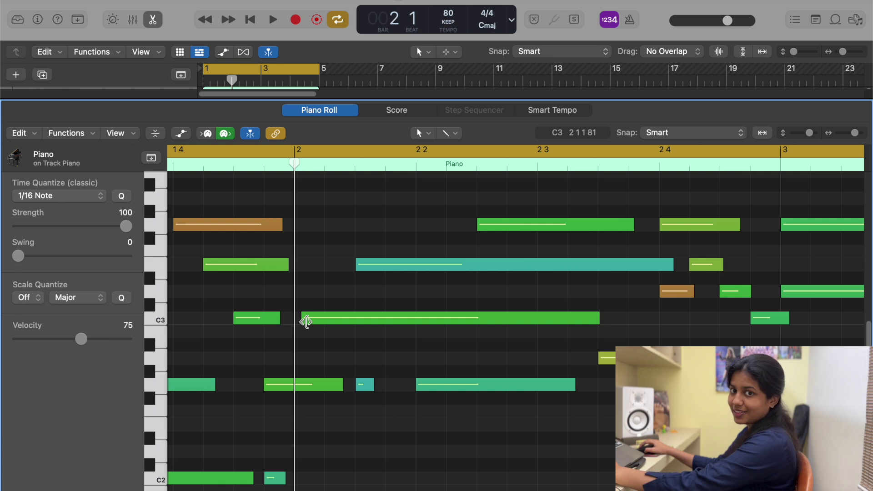
key(super+Left)
key(super+Left)
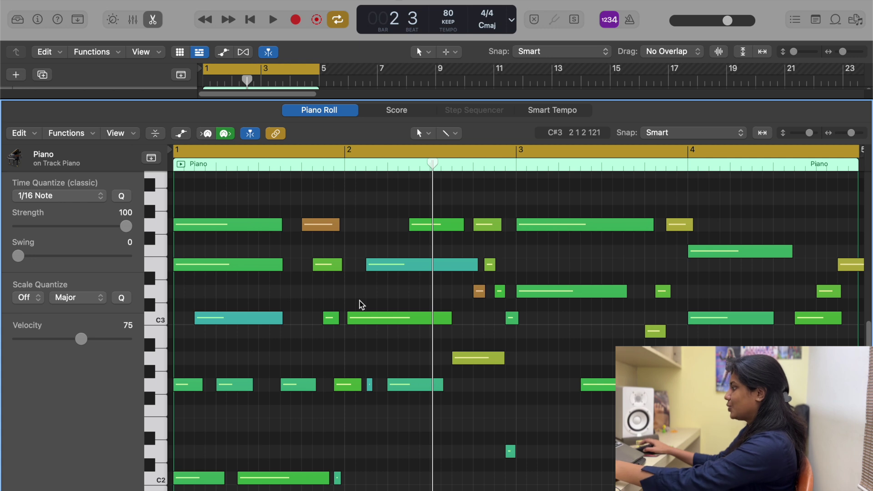
key(super+a)
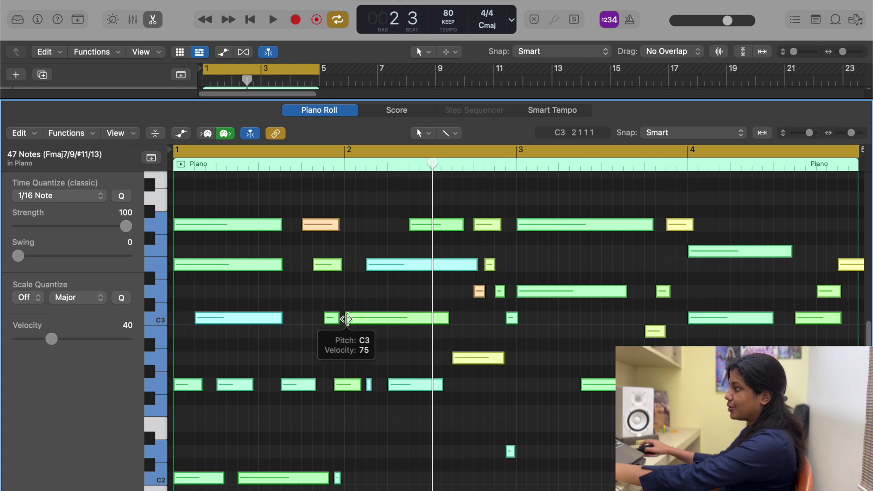
Step: Quantize all notes to 1/1, 1/2 and 1/64, finally settling on 1/16 Note
click(73, 198)
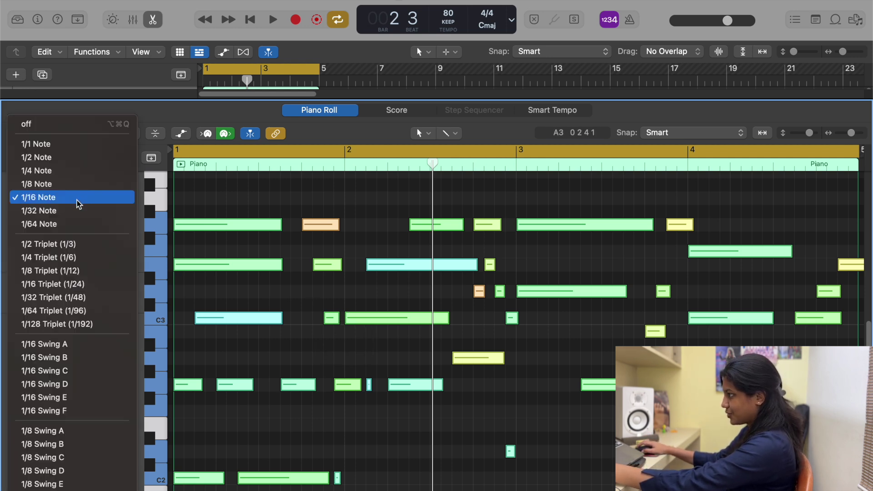
click(31, 144)
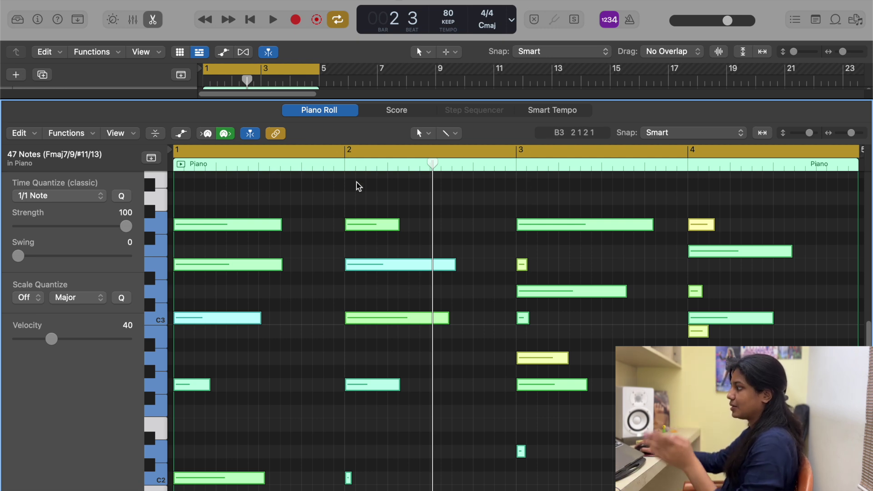
click(55, 195)
click(51, 216)
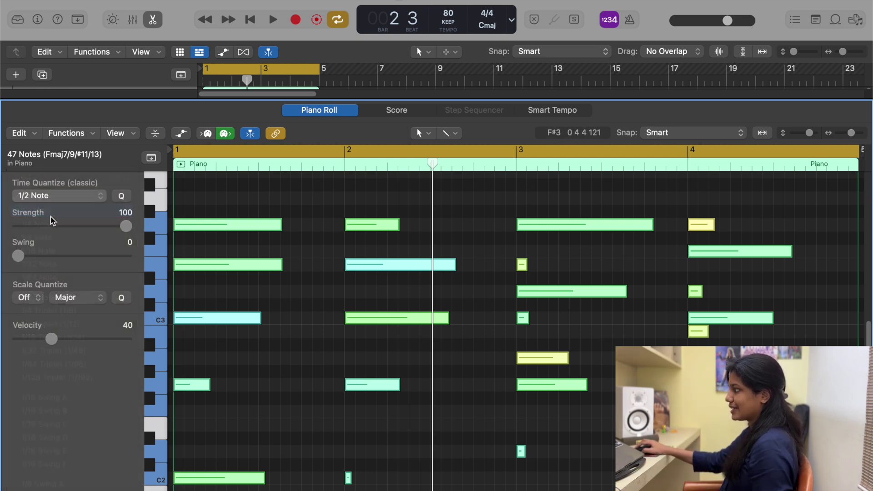
click(51, 197)
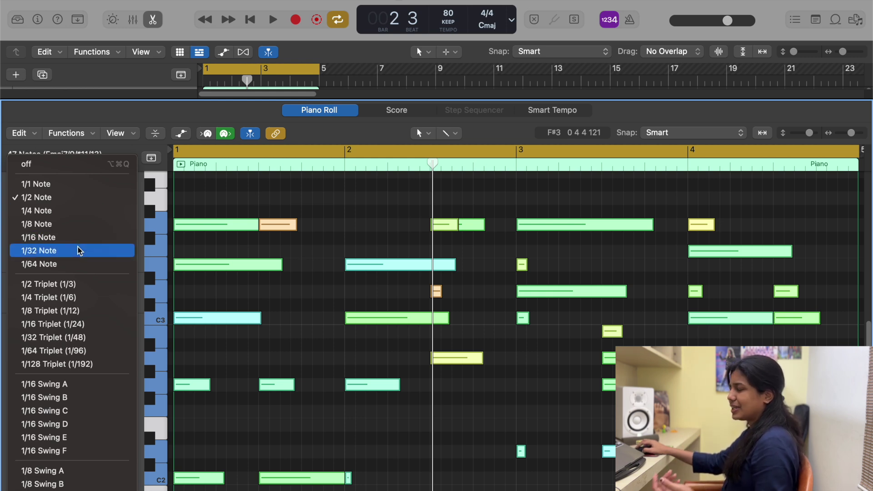
click(55, 263)
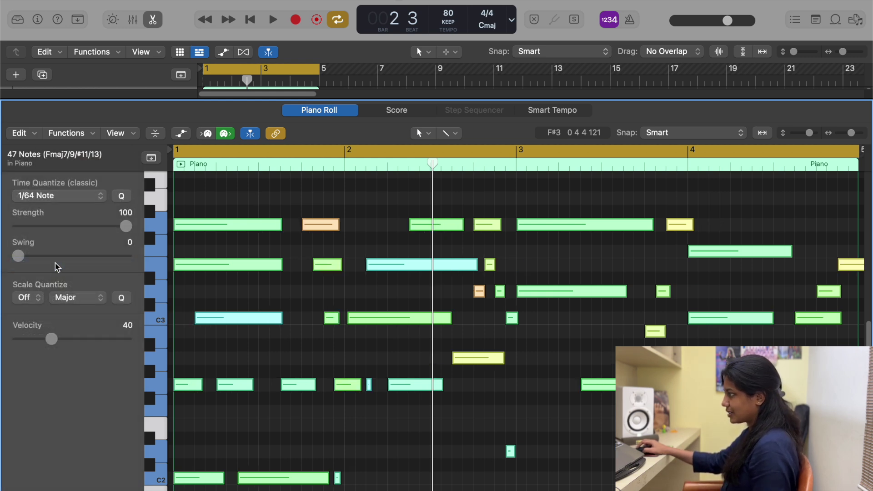
click(54, 194)
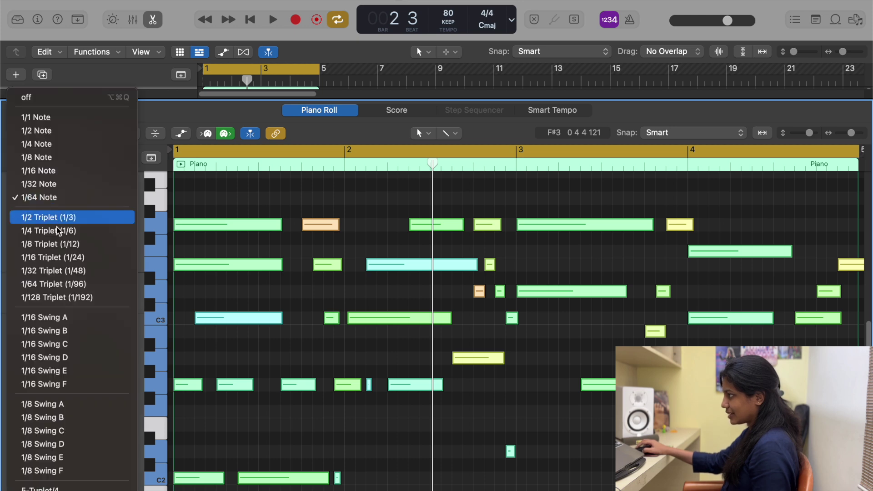
click(63, 175)
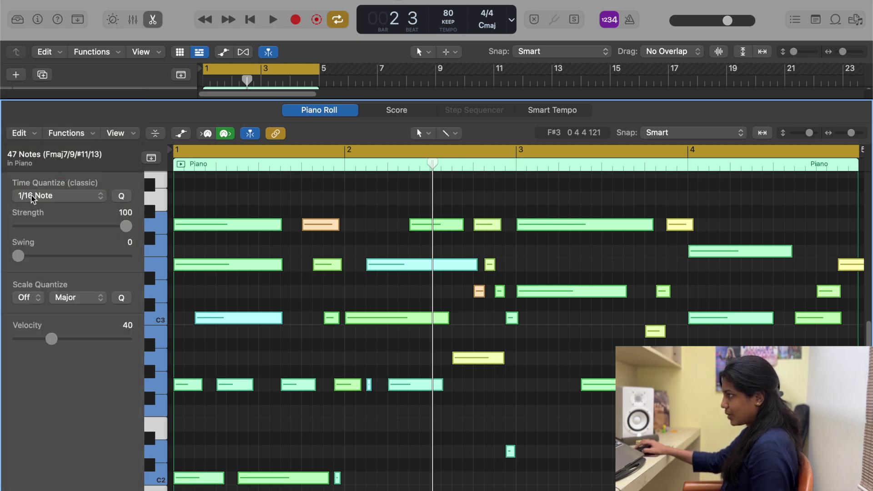
Step: Move the teal E3 note left so it starts on bar 2, keeping 1/16 quantize
click(361, 267)
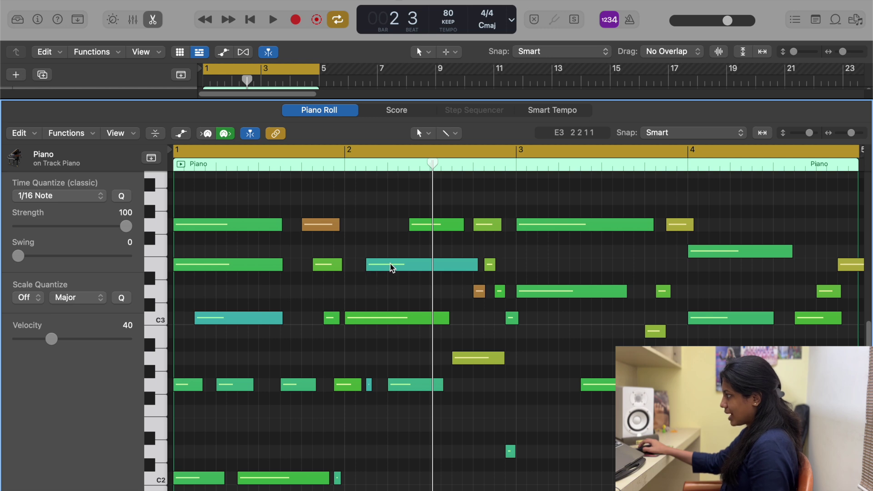
drag(390, 264, 366, 265)
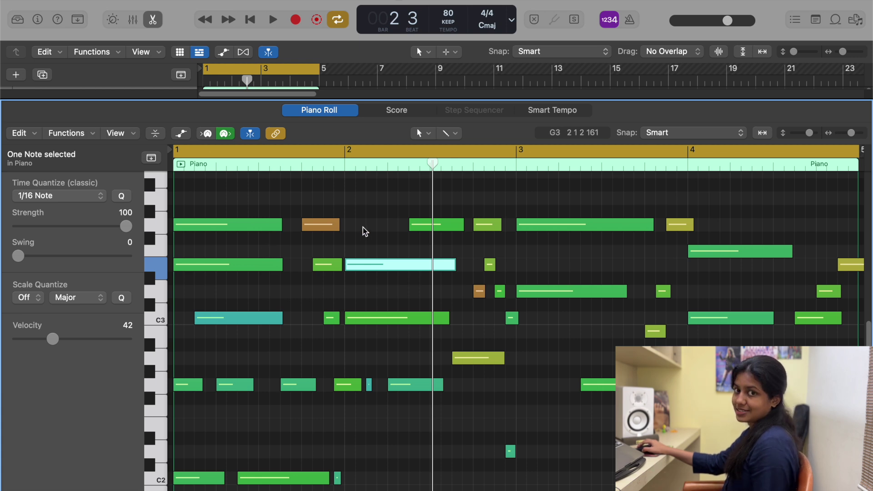
click(90, 199)
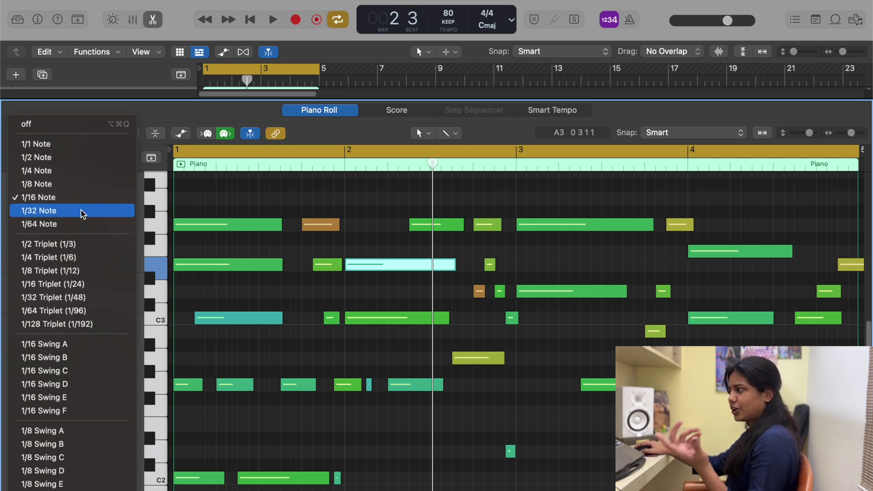
click(369, 231)
click(361, 242)
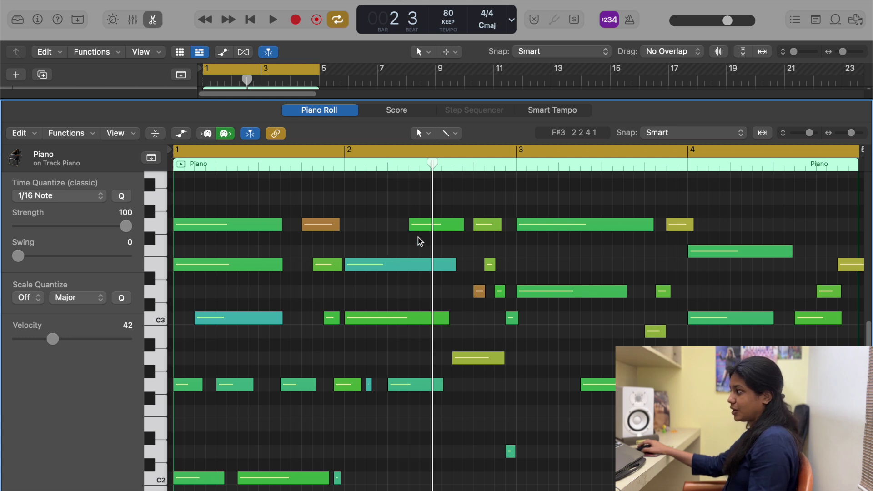
mouse_move(429, 227)
mouse_down()
mouse_move(351, 236)
mouse_move(436, 239)
mouse_move(409, 240)
mouse_move(427, 229)
mouse_move(428, 237)
mouse_move(426, 229)
mouse_up()
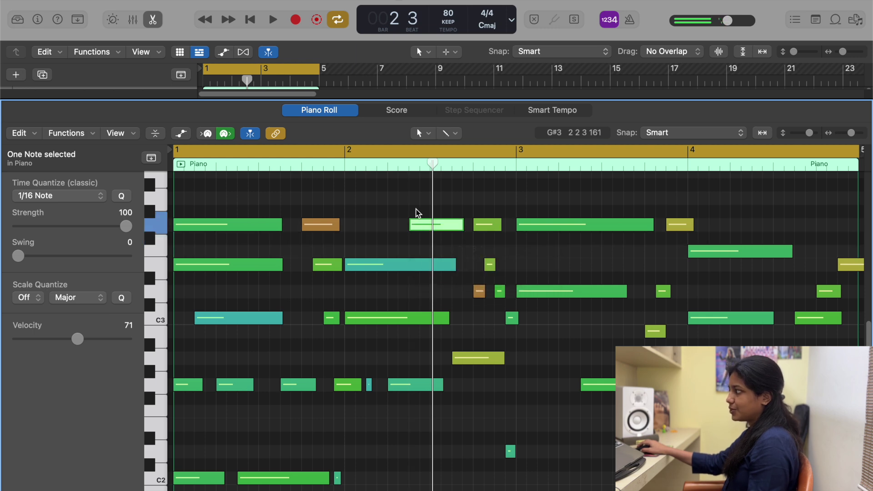
key(Delete)
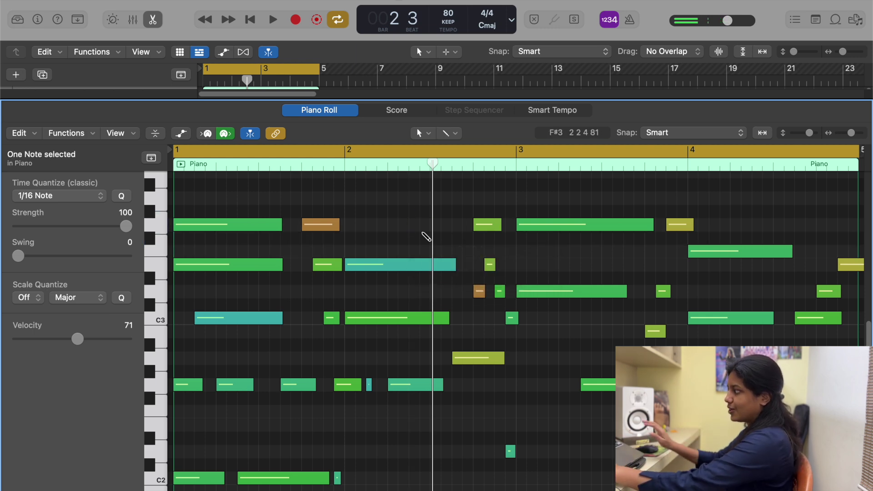
key(super+z)
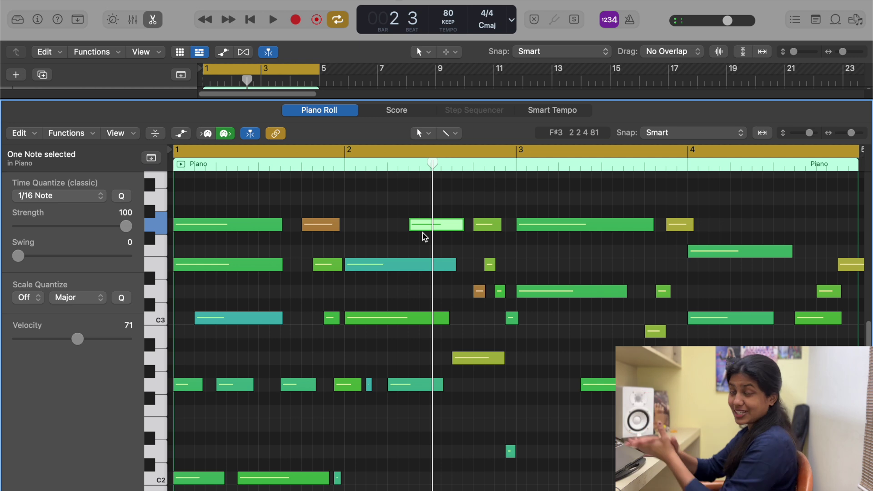
click(427, 247)
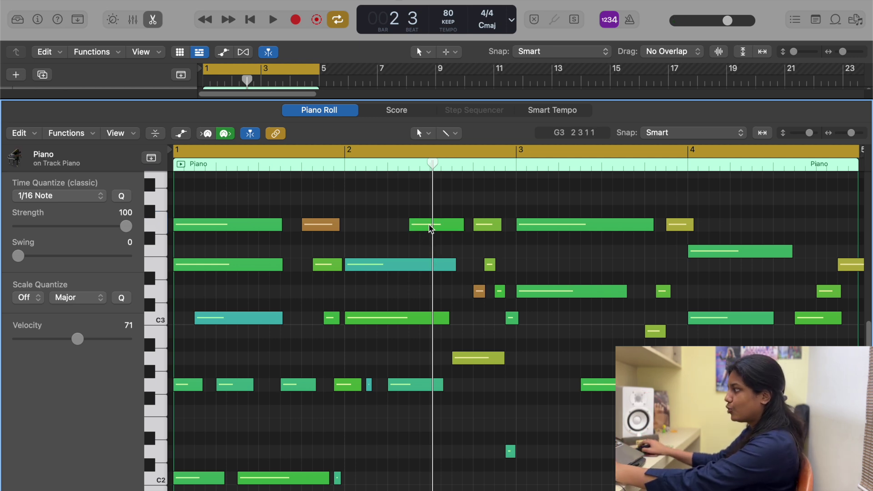
mouse_move(428, 224)
mouse_down()
mouse_move(427, 212)
mouse_move(429, 230)
mouse_up()
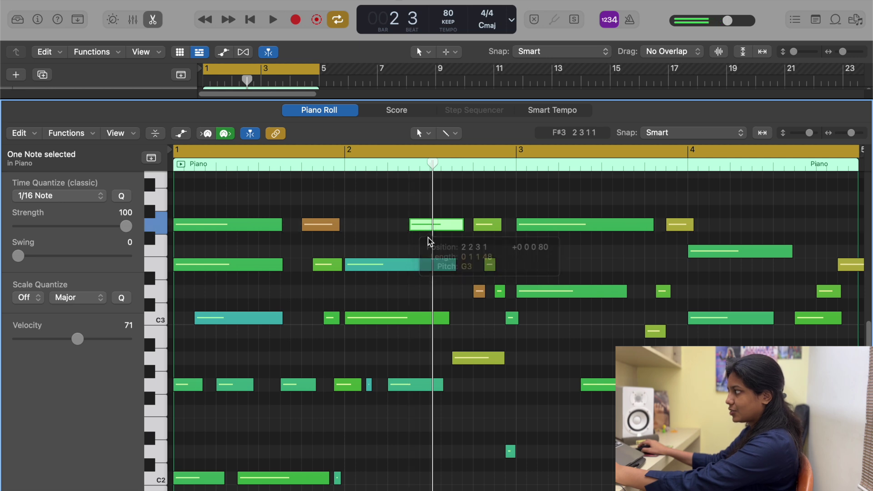
click(429, 238)
click(434, 230)
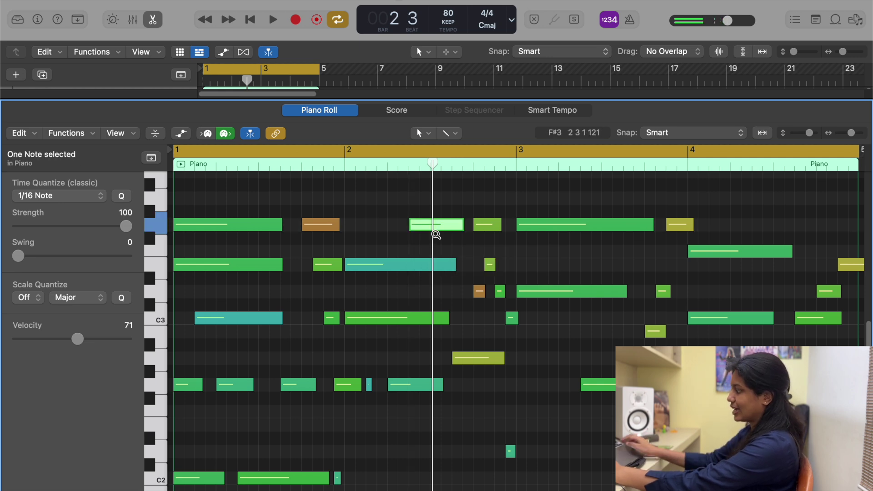
key(alt+Up)
key(alt+Up)
key(alt+Up)
key(alt+Down)
key(alt+Down)
key(alt+Down)
key(alt+Down)
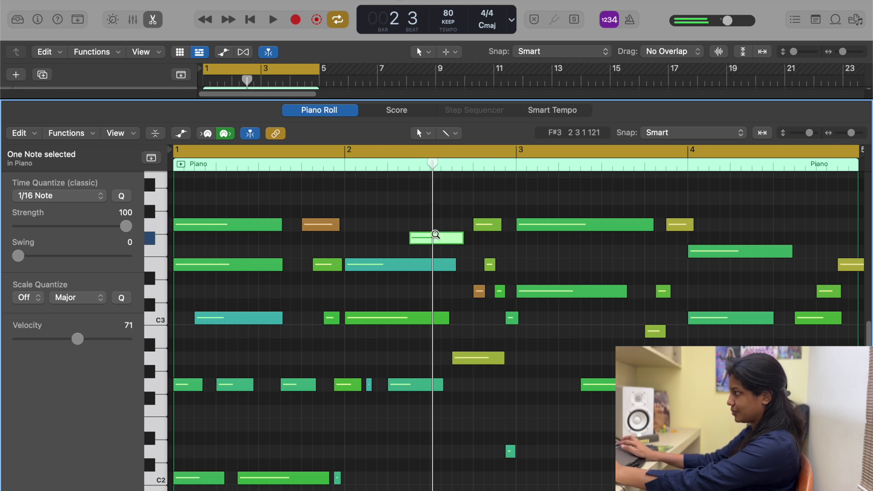
key(alt+Up)
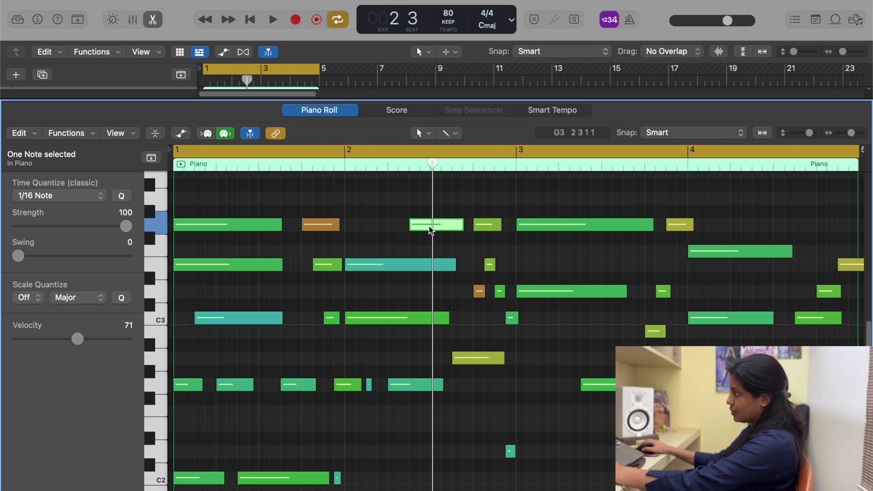
scroll(435, 233, up, 2)
click(160, 246)
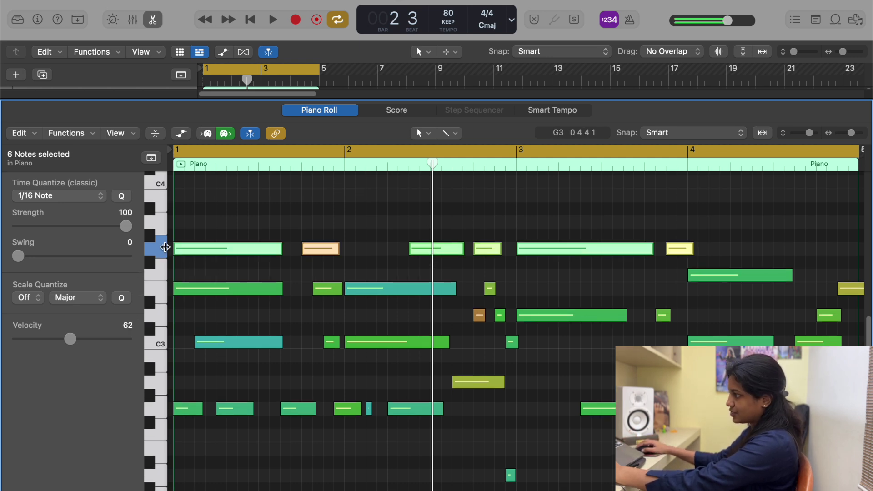
scroll(282, 246, up, 8)
click(185, 210)
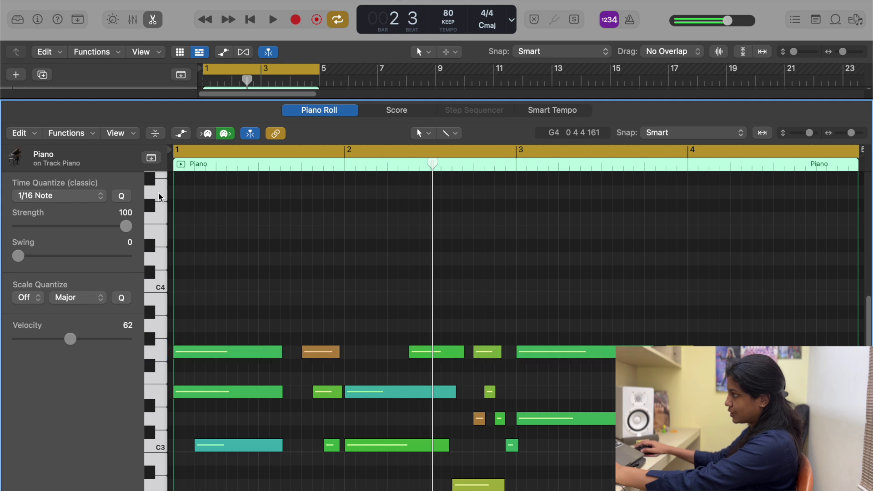
drag(438, 318, 400, 366)
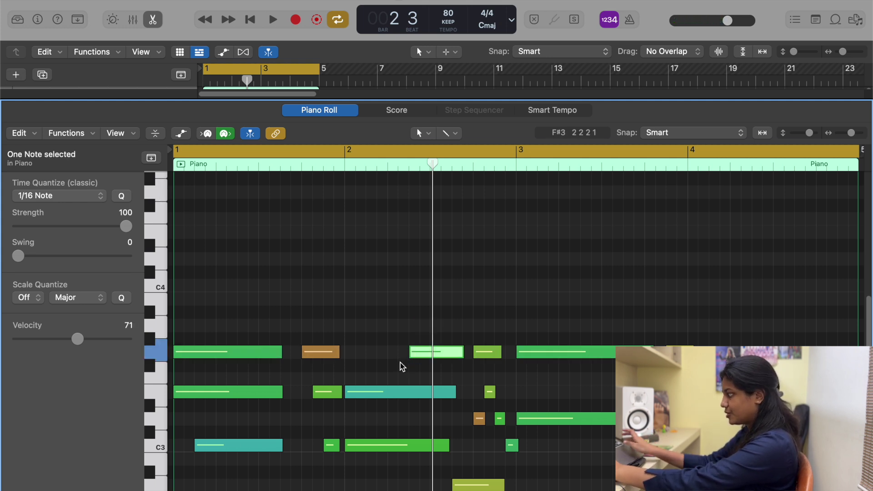
key(shift+alt+Up)
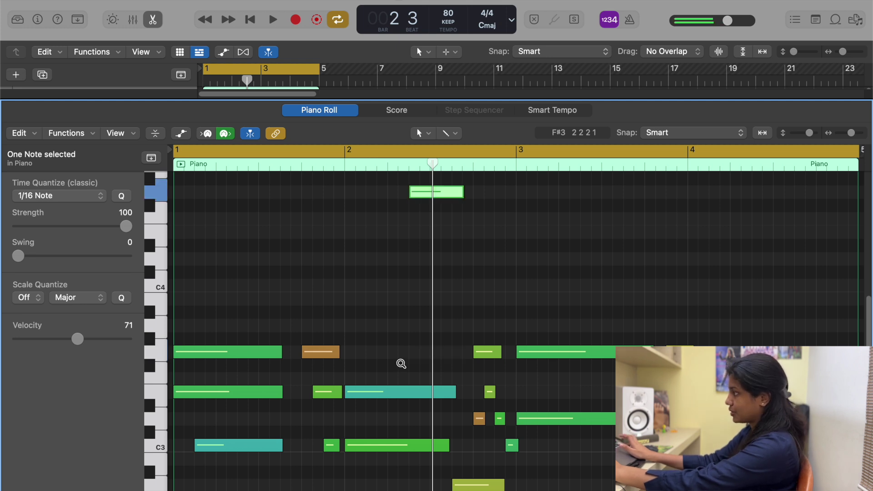
key(shift+alt+Down)
click(394, 293)
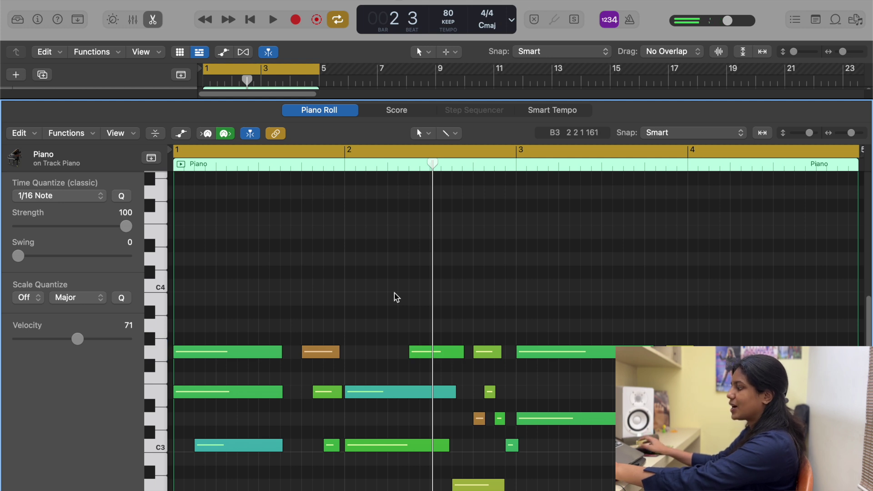
scroll(394, 293, down, 3)
key(cmd+a)
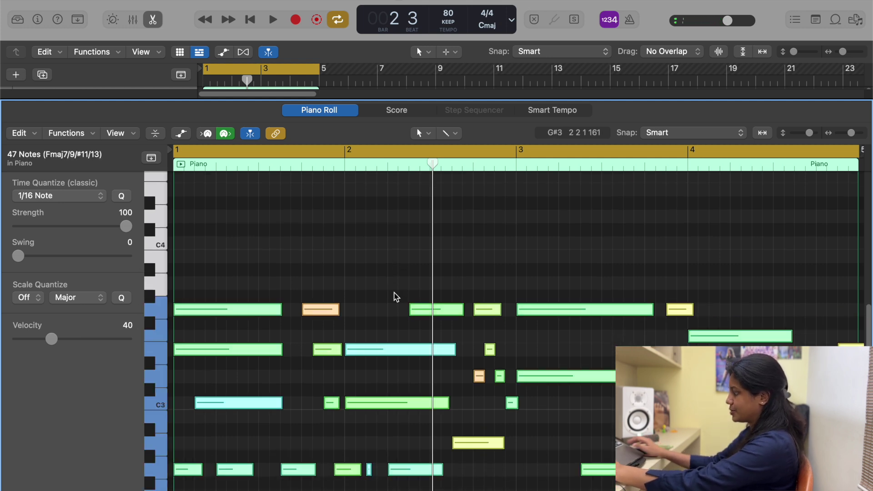
key(shift+alt+Up)
key(shift+alt+Down)
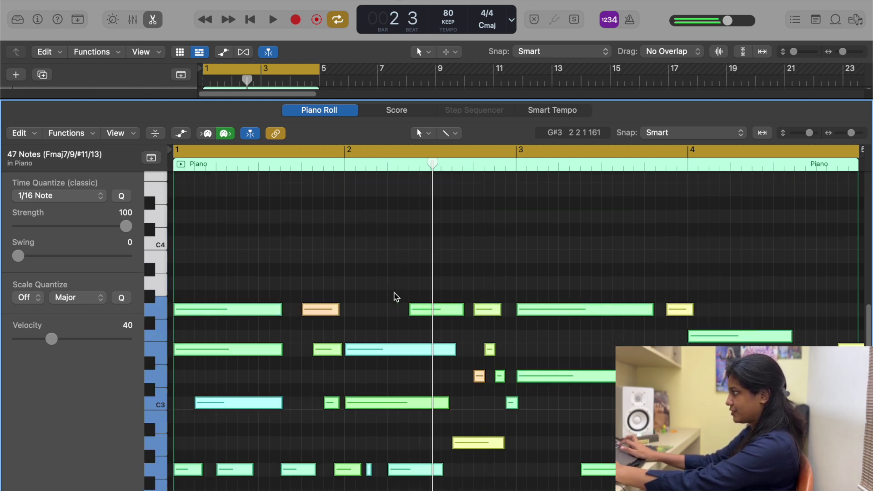
click(394, 295)
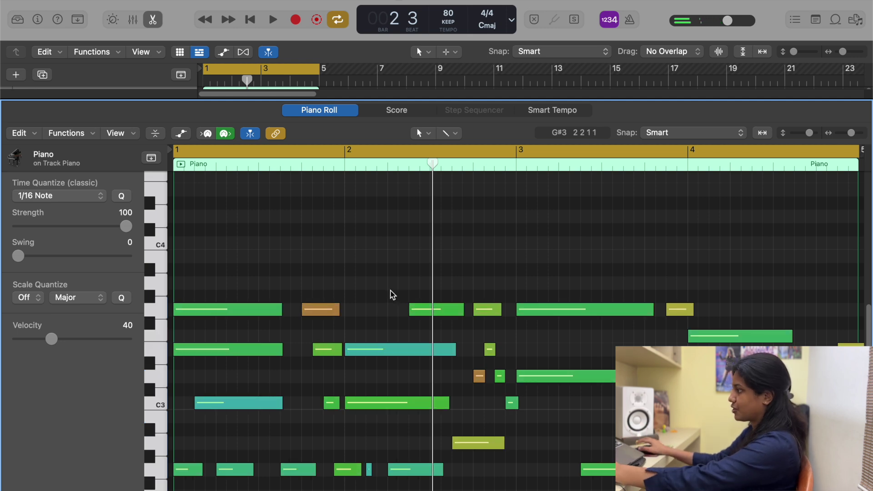
Step: Select all 47 notes and set Scale Quantize to D Major
key(super+a)
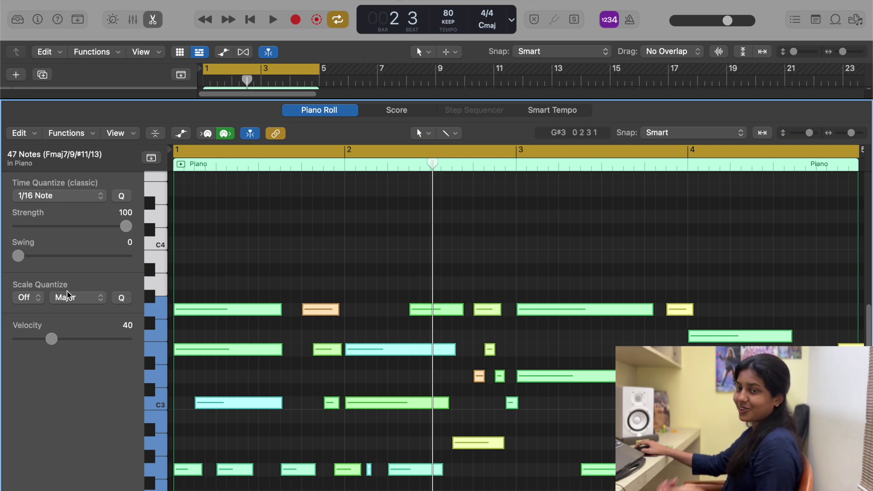
click(36, 302)
click(31, 338)
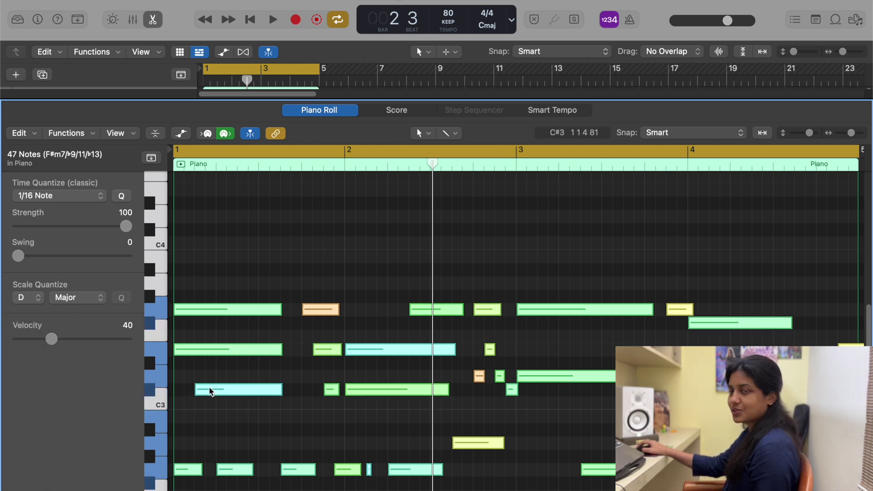
click(454, 134)
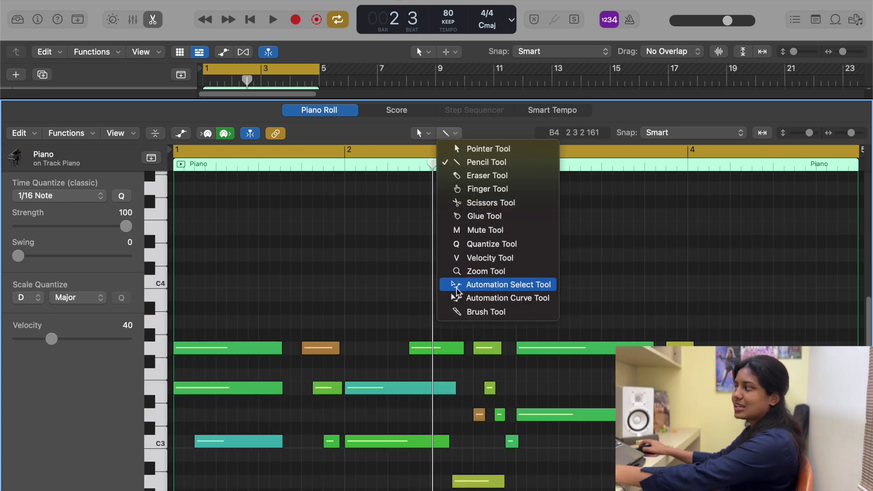
Step: With the Brush Tool, paint 1/16 notes alternating D4 and C#4 from bar 1 into bar 3
click(461, 313)
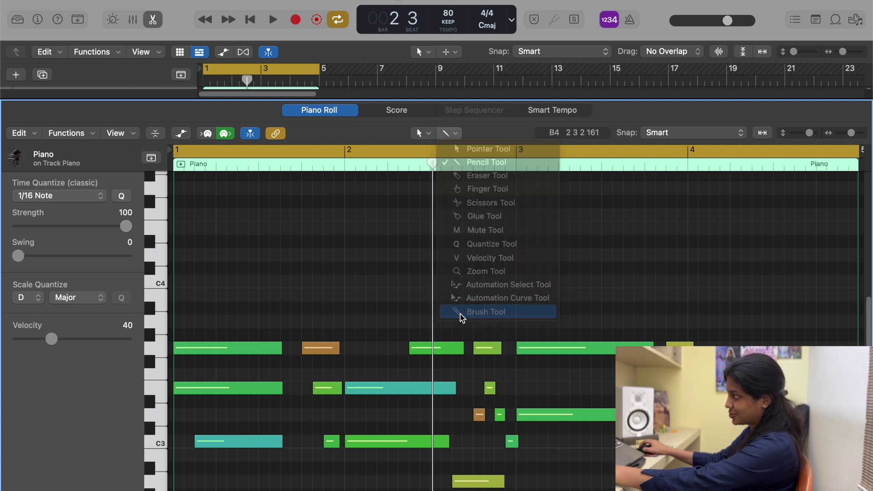
scroll(382, 274, up, 3)
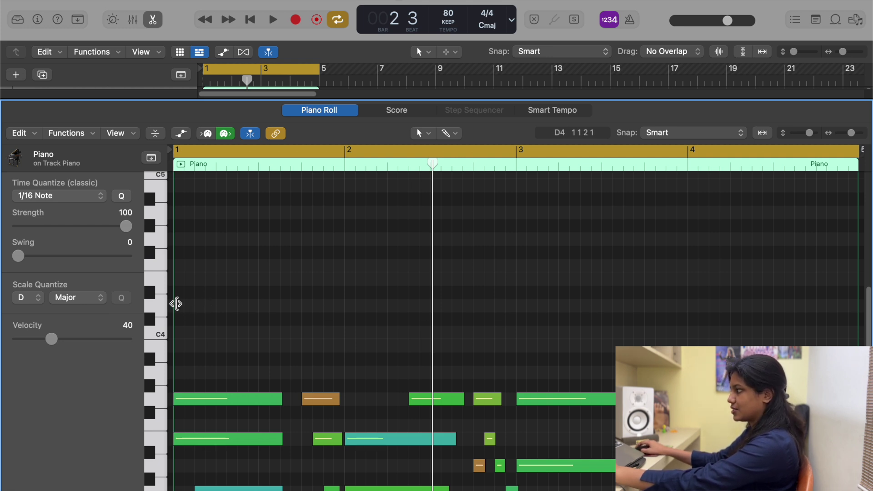
mouse_move(178, 306)
mouse_down()
mouse_move(421, 313)
mouse_move(561, 305)
mouse_move(592, 324)
mouse_move(641, 323)
mouse_up()
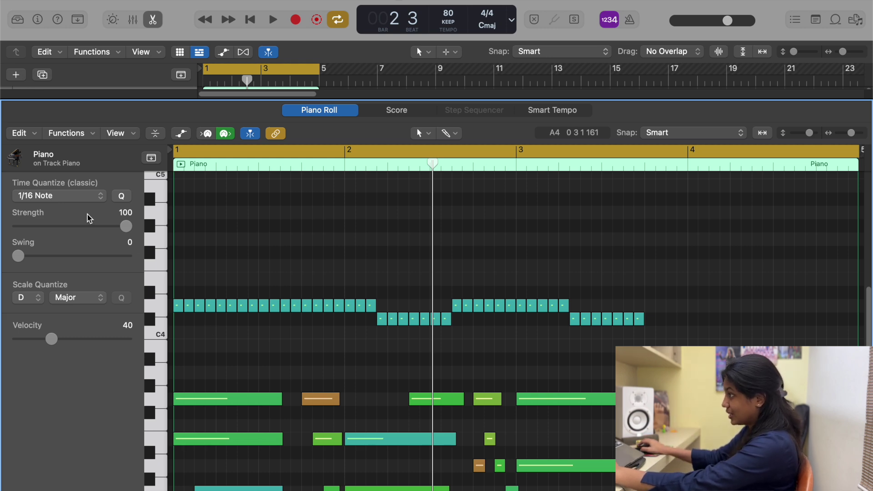
Step: Set the grid to 1/32 Note and replace four painted notes near bar 2 with faster 1/32 notes
click(55, 195)
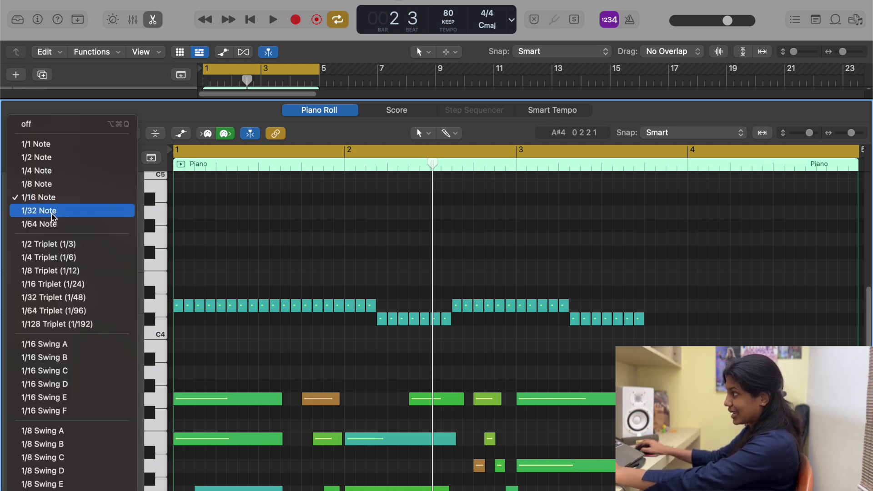
click(51, 210)
drag(312, 291, 347, 316)
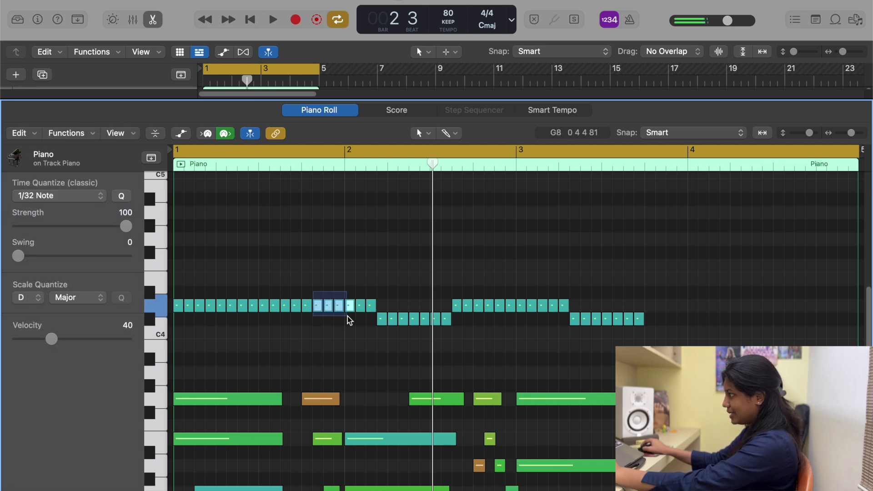
key(Delete)
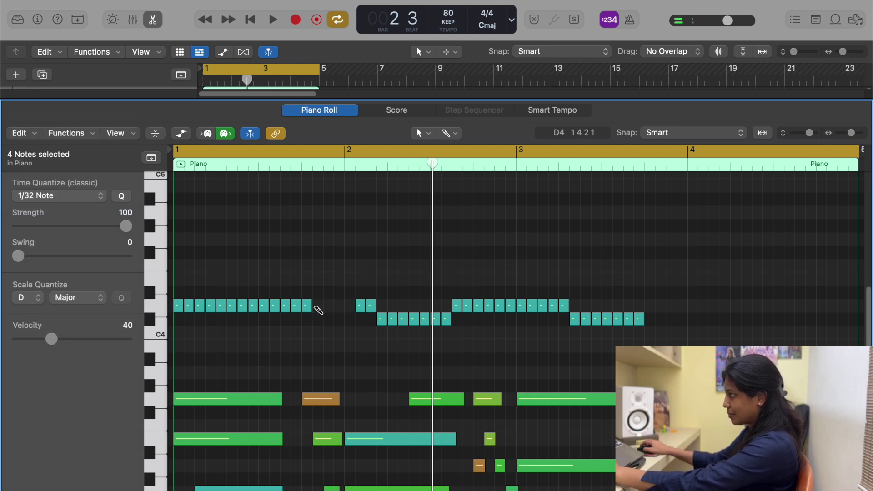
drag(318, 310, 362, 308)
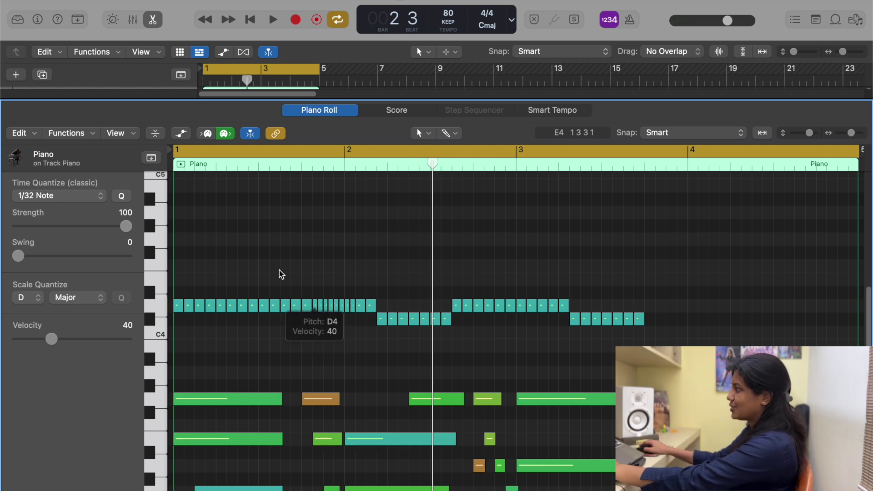
Step: Keep the Brush Tool active and undo to remove the brush-painted D4 and C#4 notes
click(453, 134)
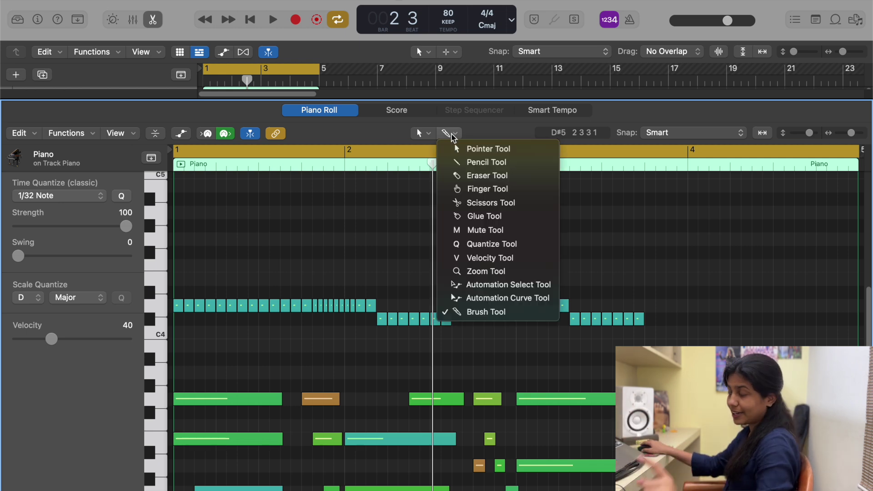
click(451, 135)
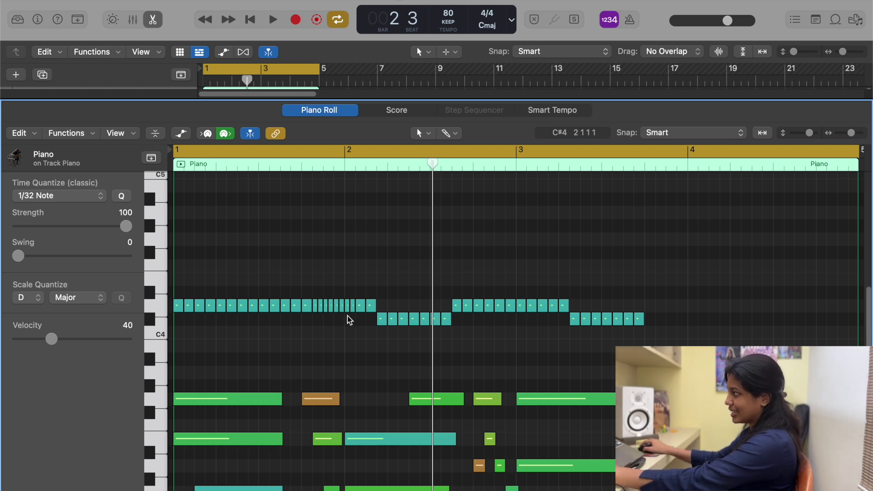
key(super+z)
Step: Apply MIDI Transform Humanize to all 47 notes, randomizing position, velocity and length by up to 10
scroll(382, 362, left, 3)
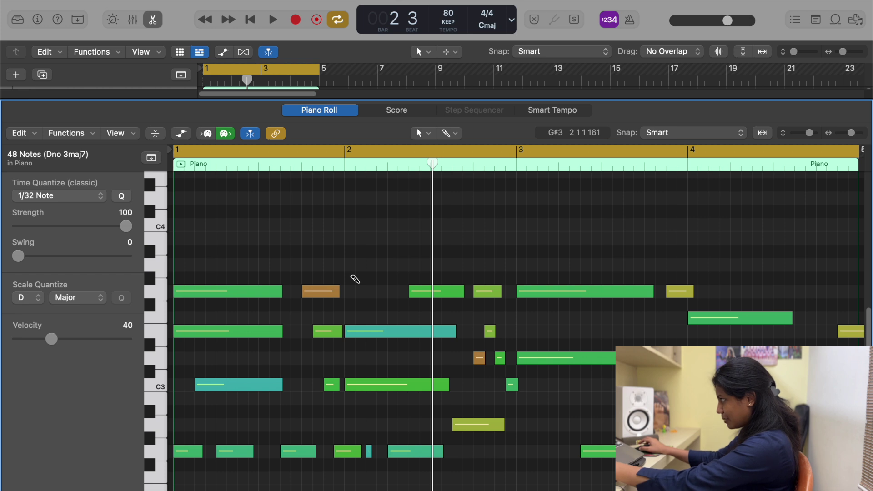
key(super+a)
click(74, 137)
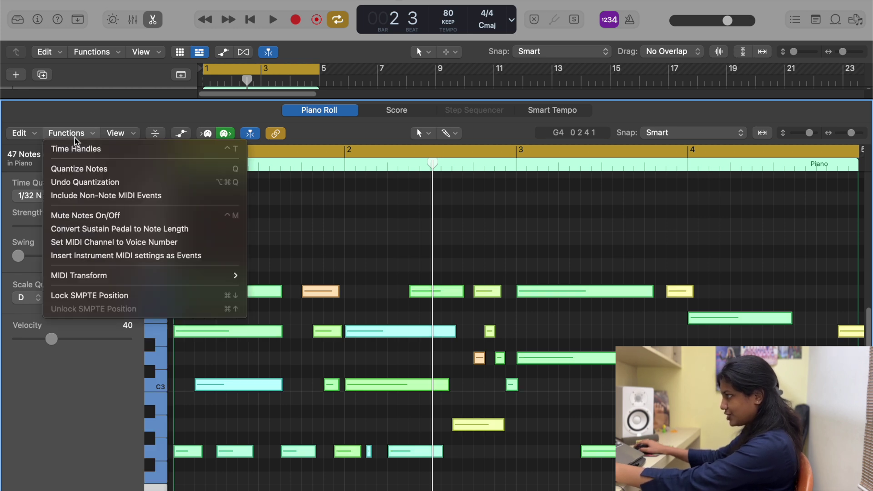
mouse_move(59, 277)
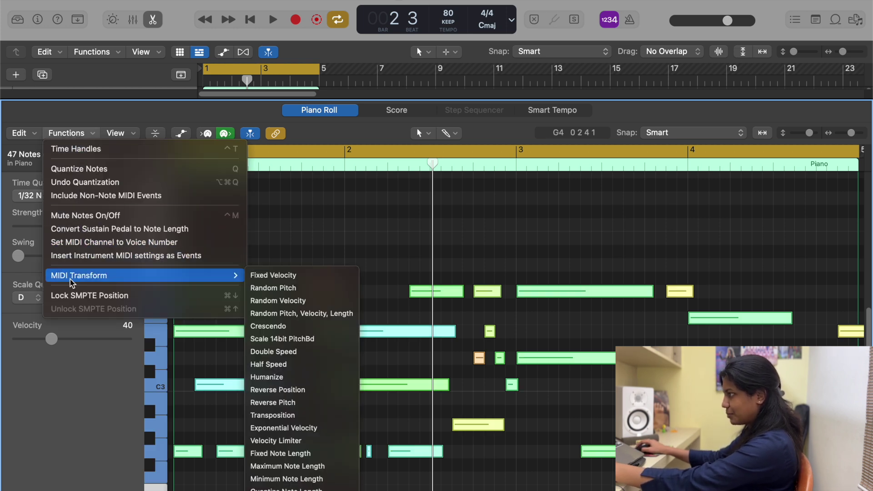
click(295, 381)
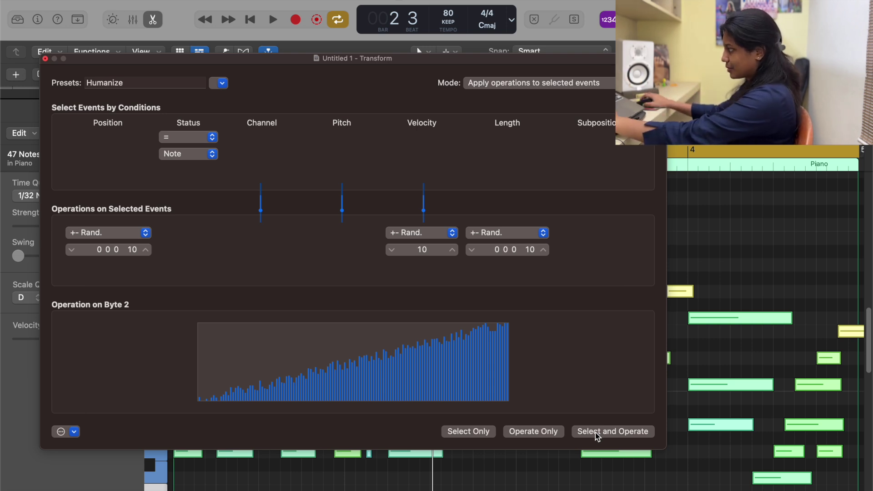
click(596, 432)
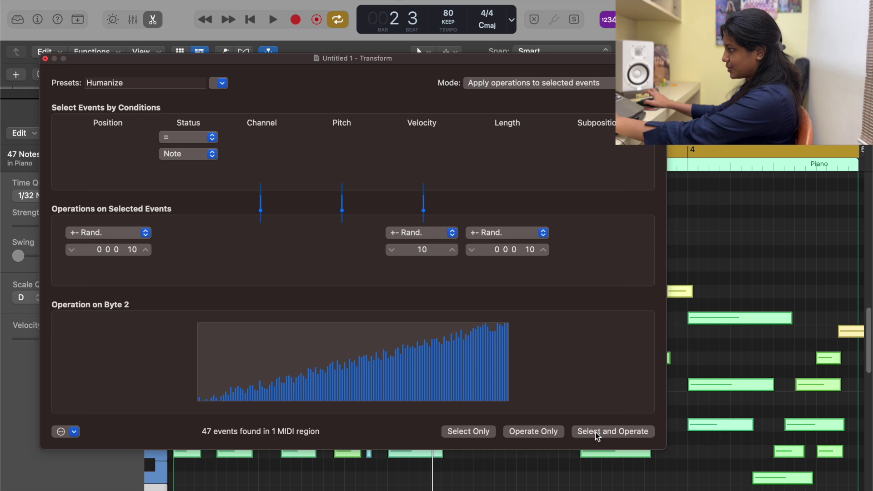
click(45, 59)
click(421, 217)
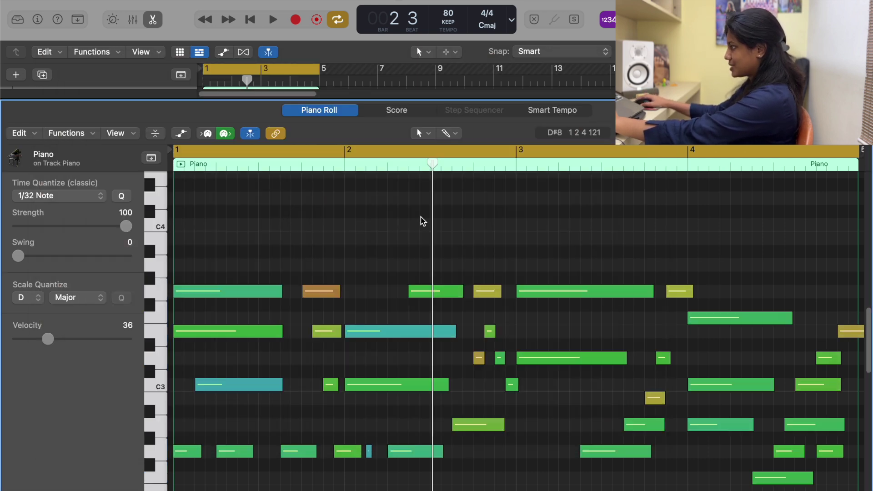
key(space)
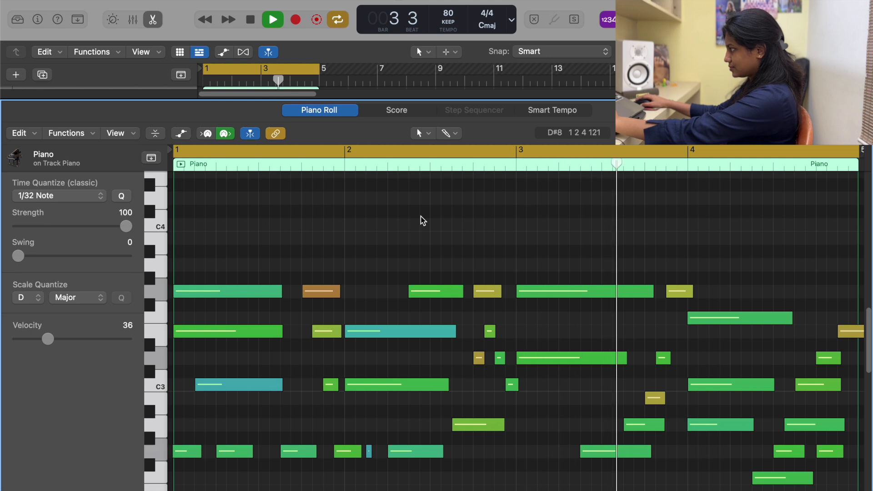
key(space)
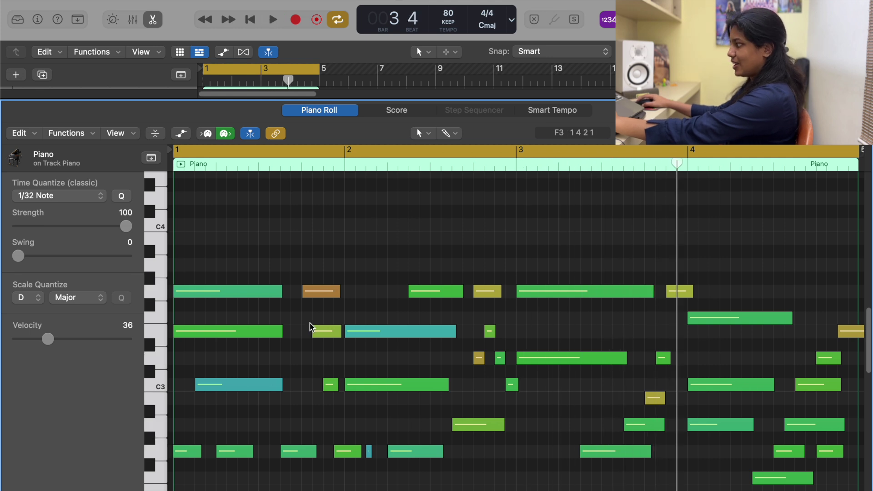